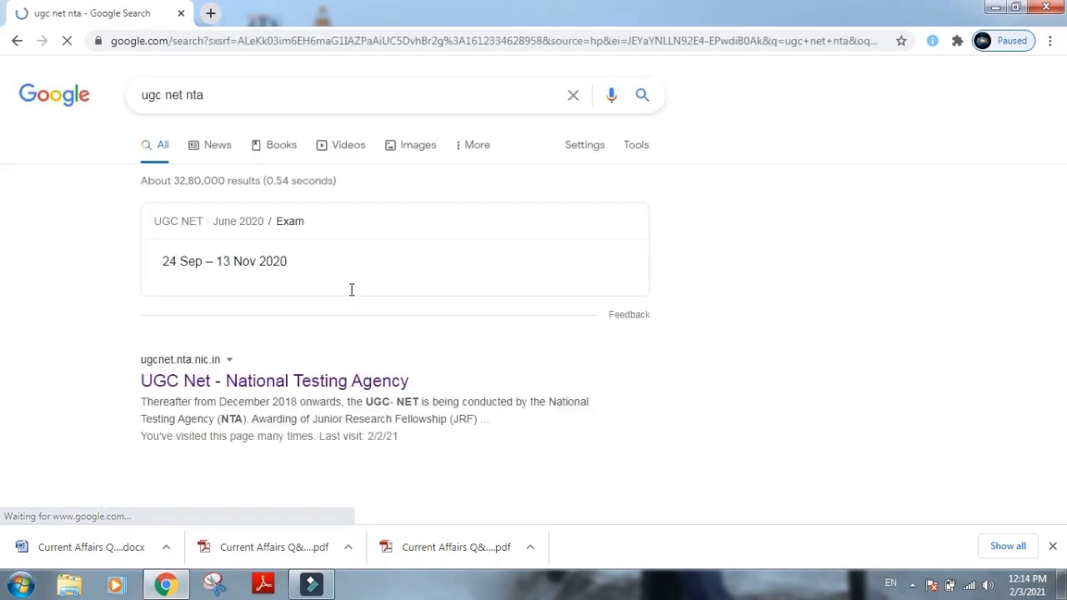
Open the ugcnet.nta.nic.in site and start a New Registration for the December 2020 Cycle.
left_click(298, 382)
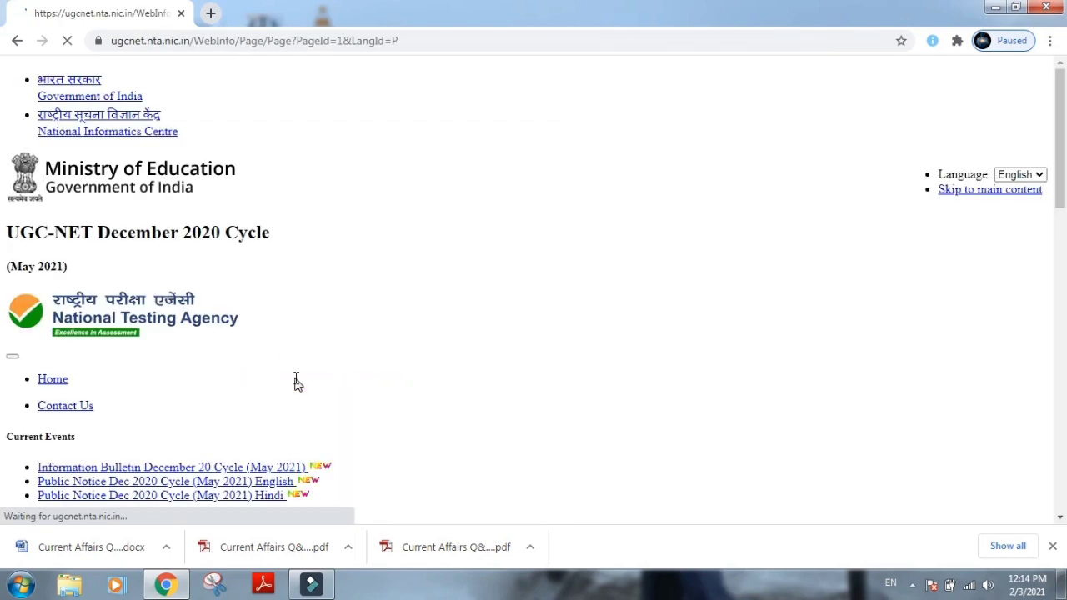
scroll(531, 308, "down", 3)
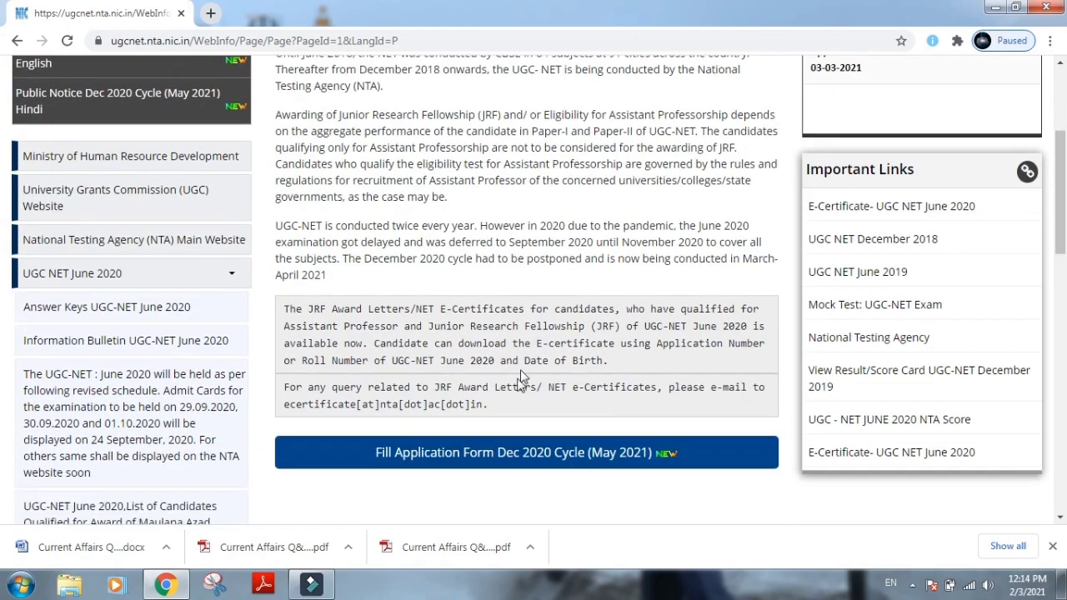
left_click(472, 453)
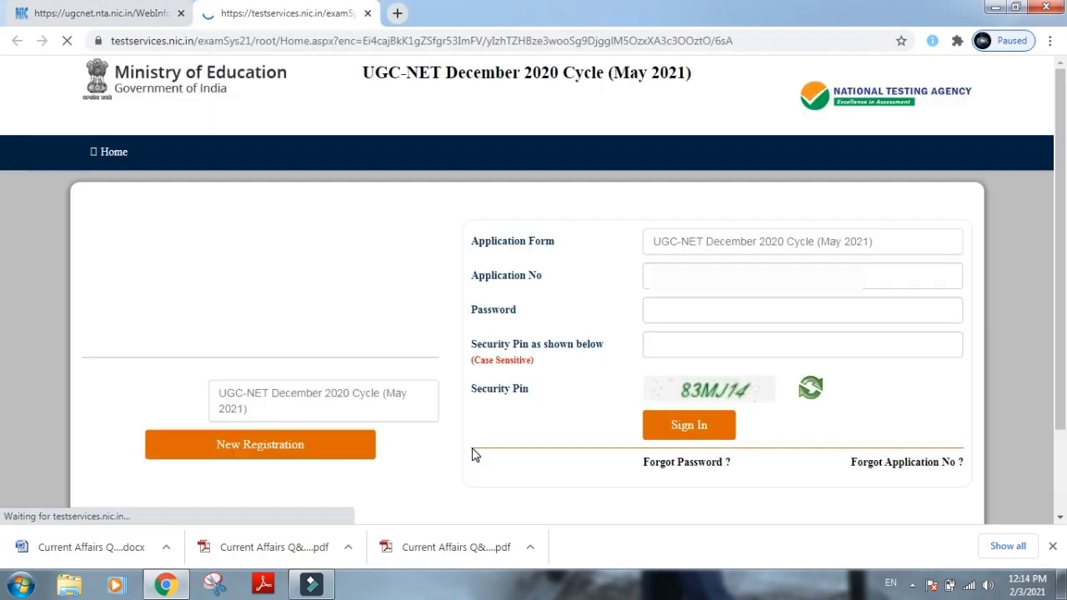
scroll(392, 393, "down", 1)
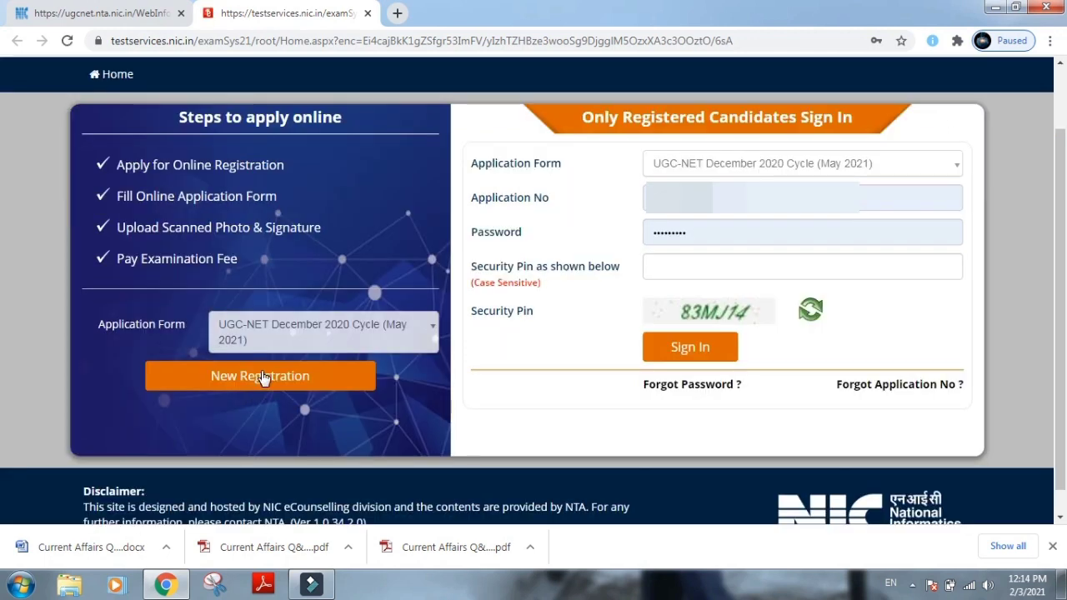
left_click(261, 378)
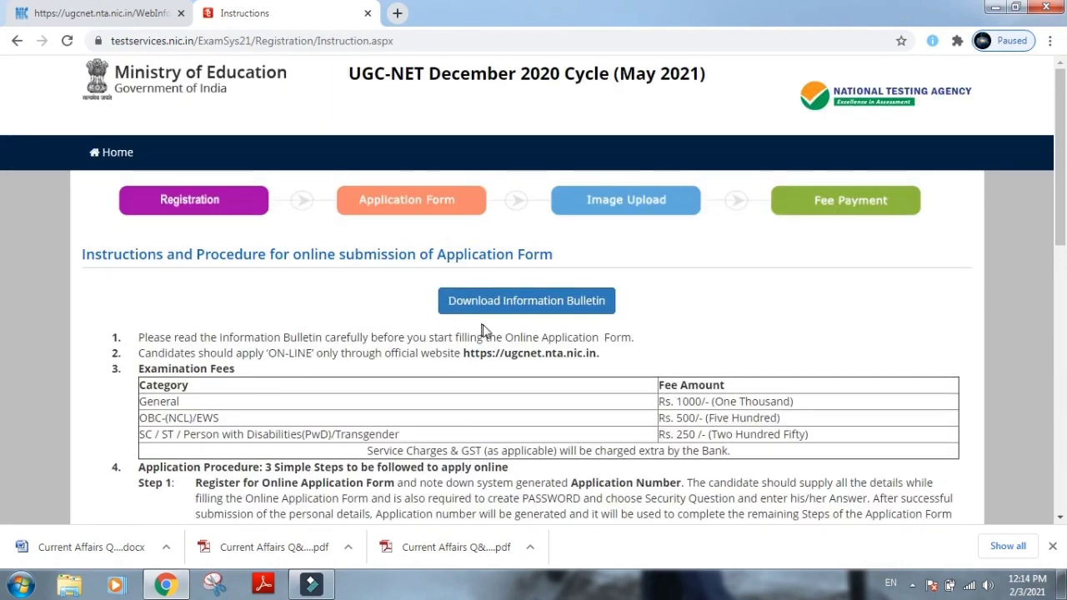
Read through the instructions, tick the agreement checkbox and proceed to the registration form.
scroll(491, 325, "down", 1)
scroll(689, 350, "down", 2)
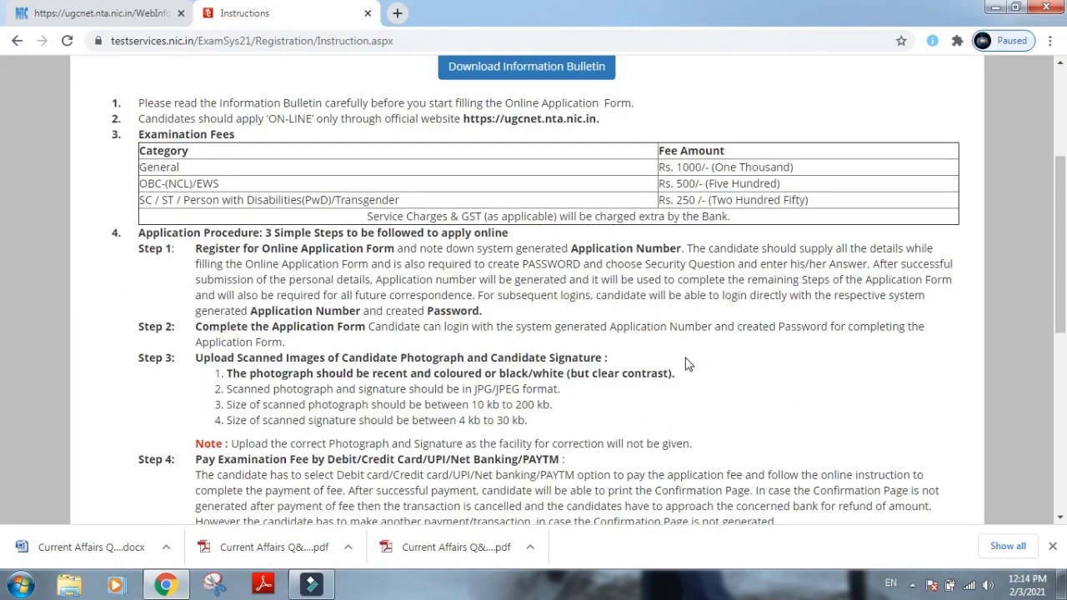
scroll(688, 364, "down", 4)
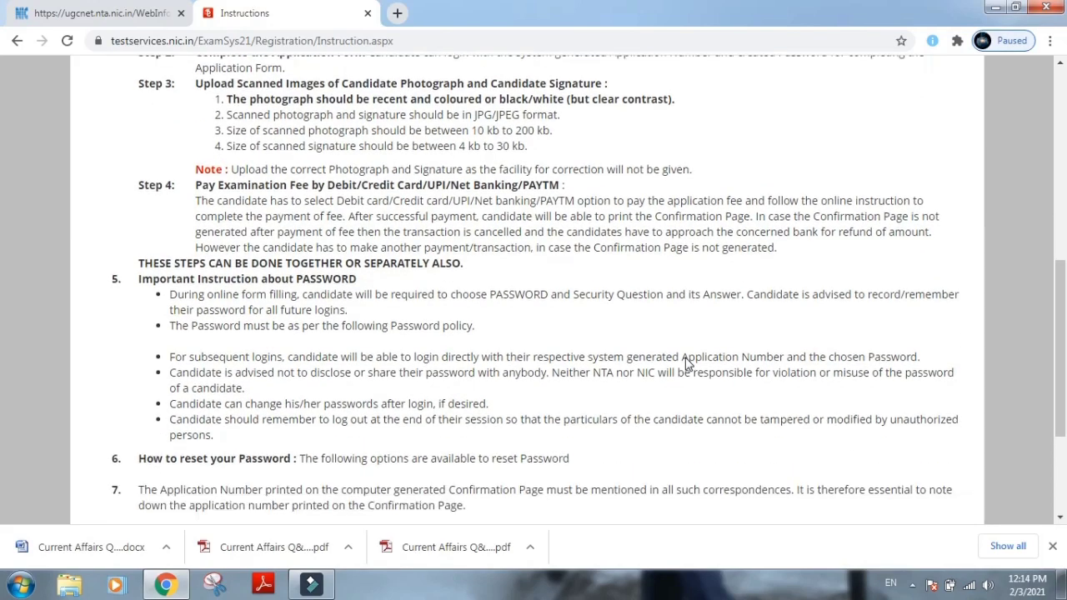
scroll(688, 365, "down", 2)
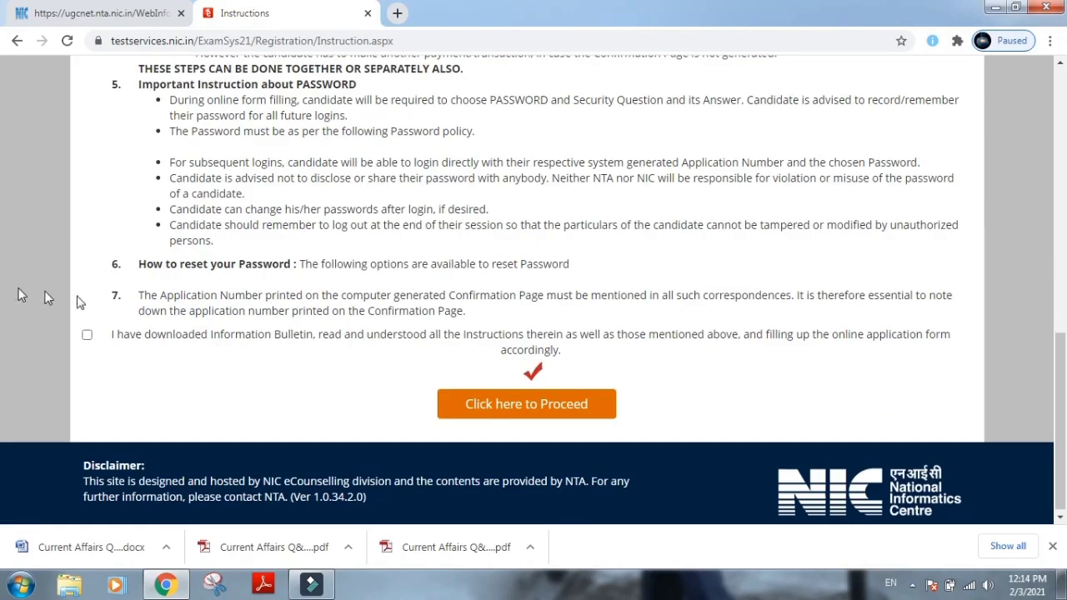
left_click(87, 335)
left_click(532, 404)
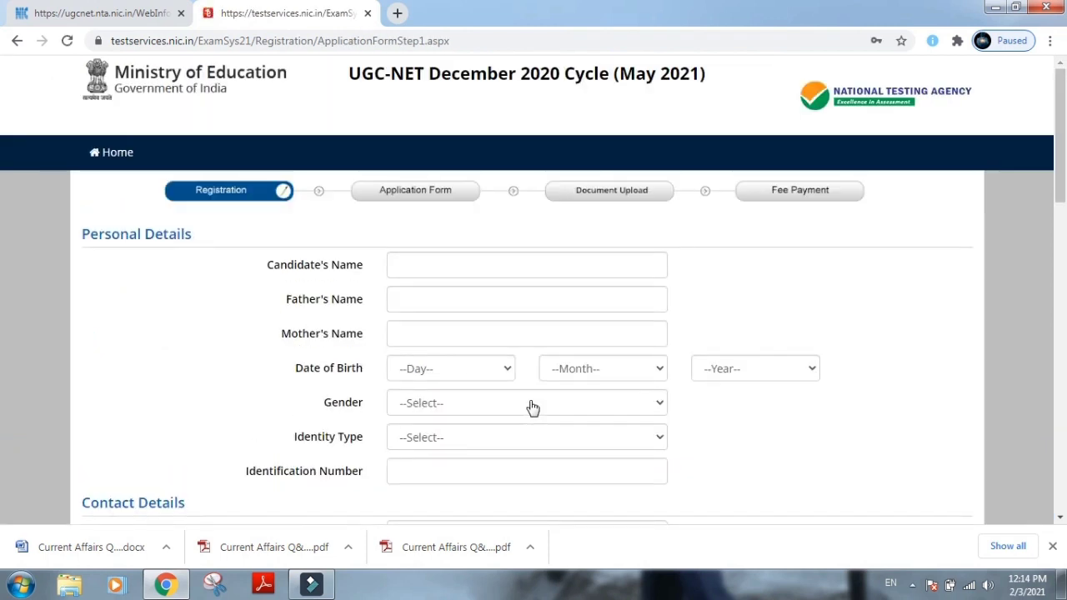
Enter the candidate's, father's and mother's names in capital letters.
left_click(461, 264)
type("r")
key("Caps_Lock")
key("BackSpace")
type("RAJEEVE")
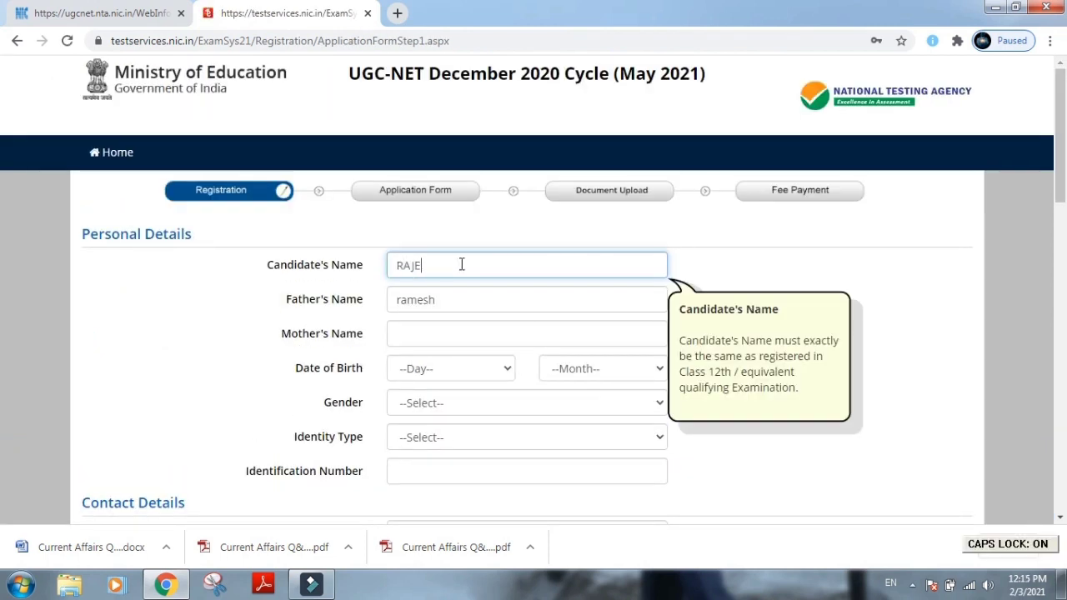
key("Tab")
type("RA")
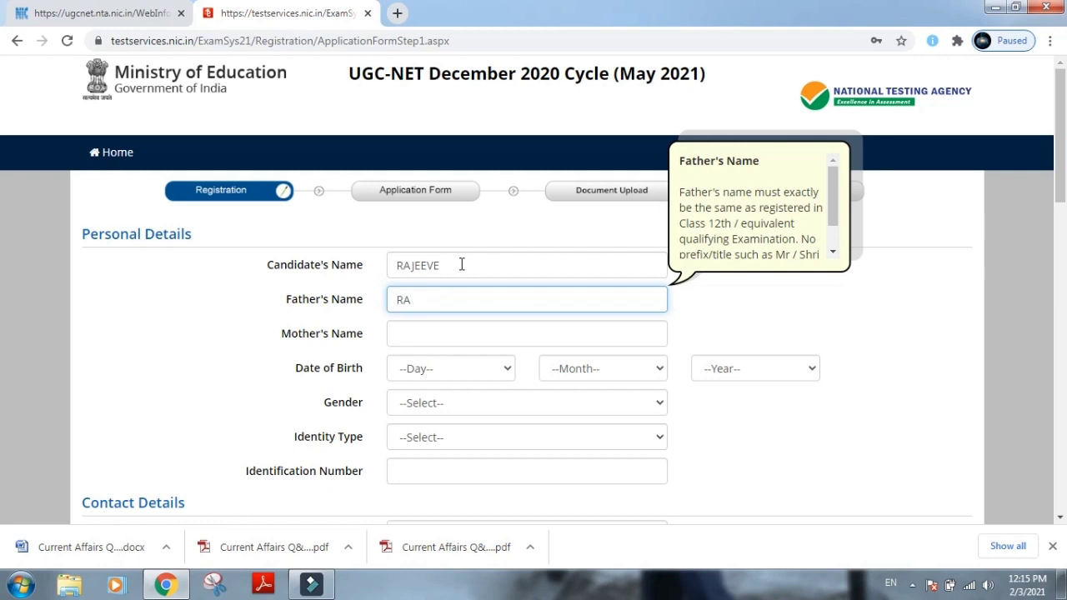
type("MESH")
key("Tab")
type("REEN")
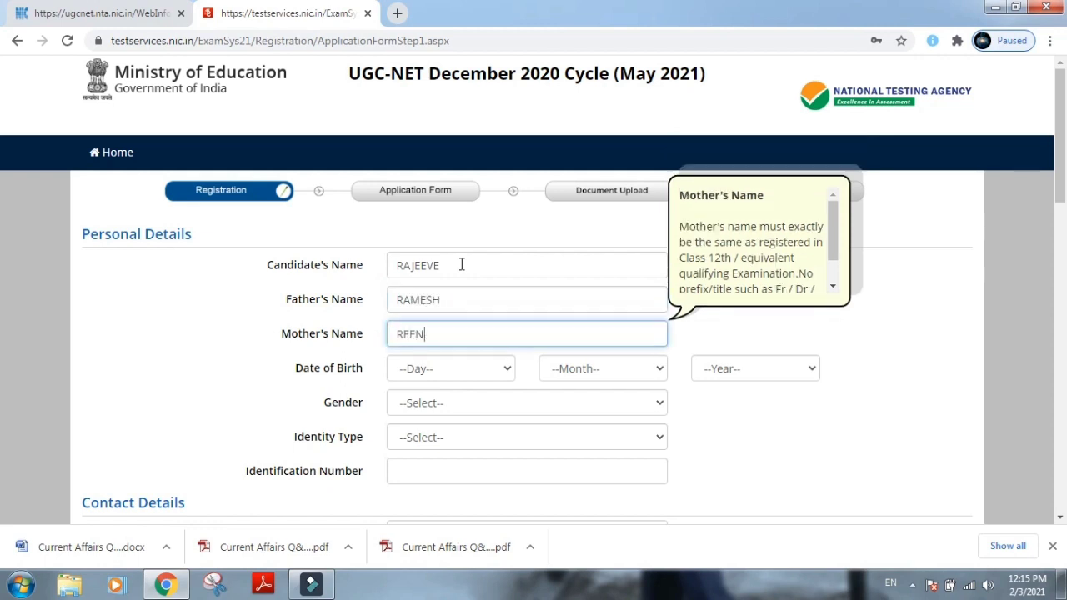
type("A")
Set the date of birth to 15 August, gender Male and identity type PAN Card.
key("Tab")
type("15")
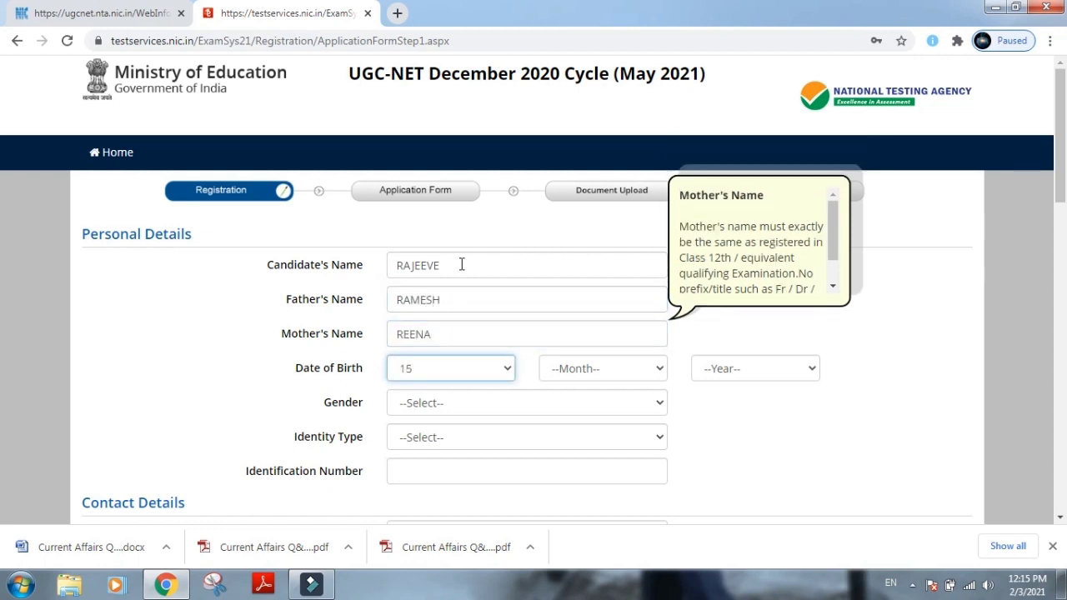
key("Tab")
type("aug")
key("Tab")
type("1999")
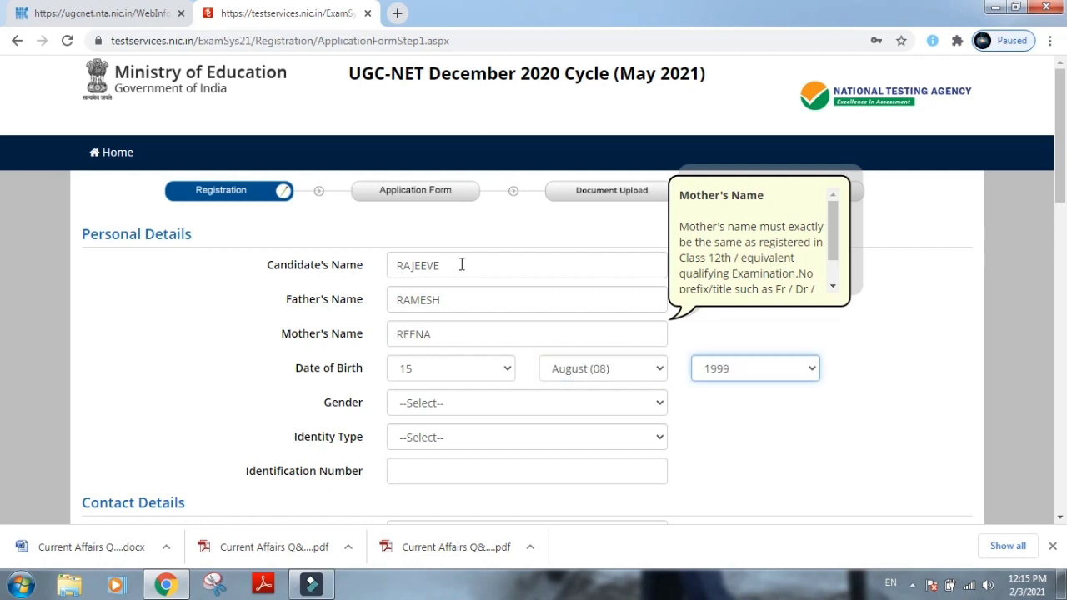
key("Tab")
type("m")
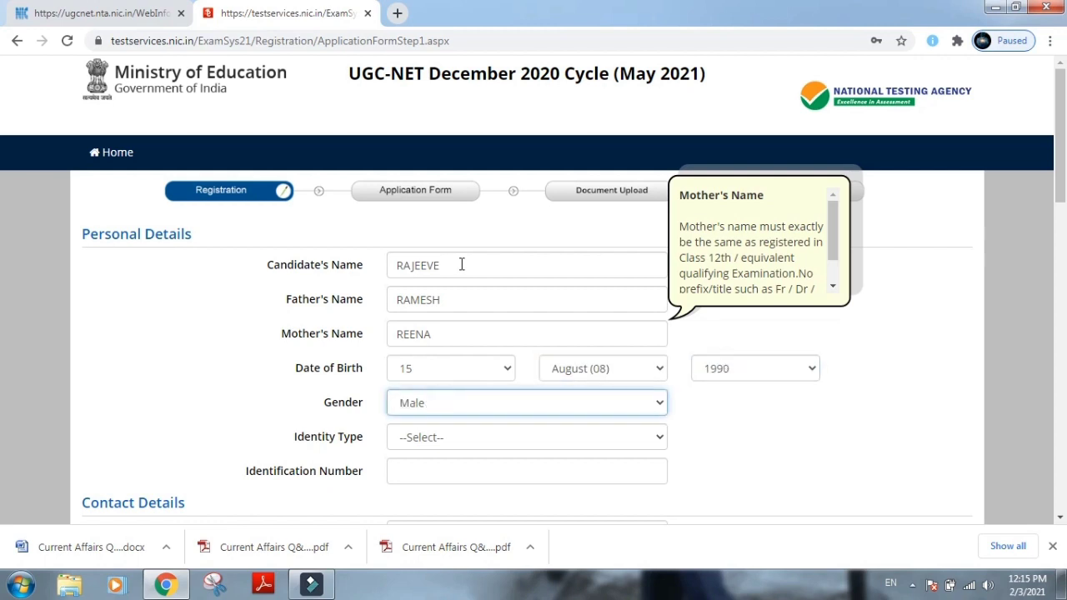
key("Tab")
type("p")
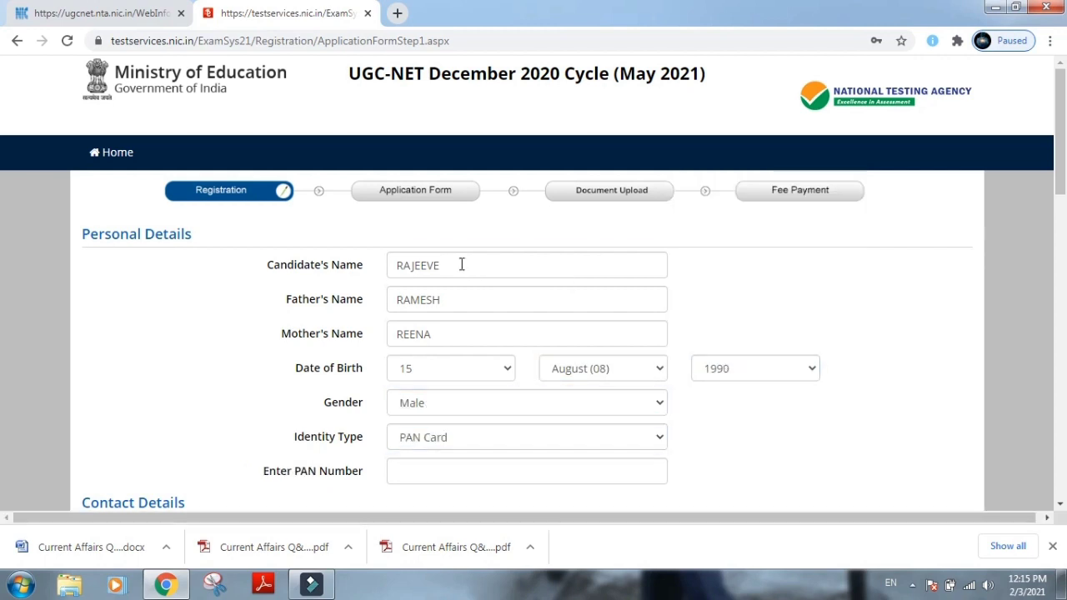
Enter the candidate's PAN number in the identity number field.
double_click(461, 264)
left_click(437, 464)
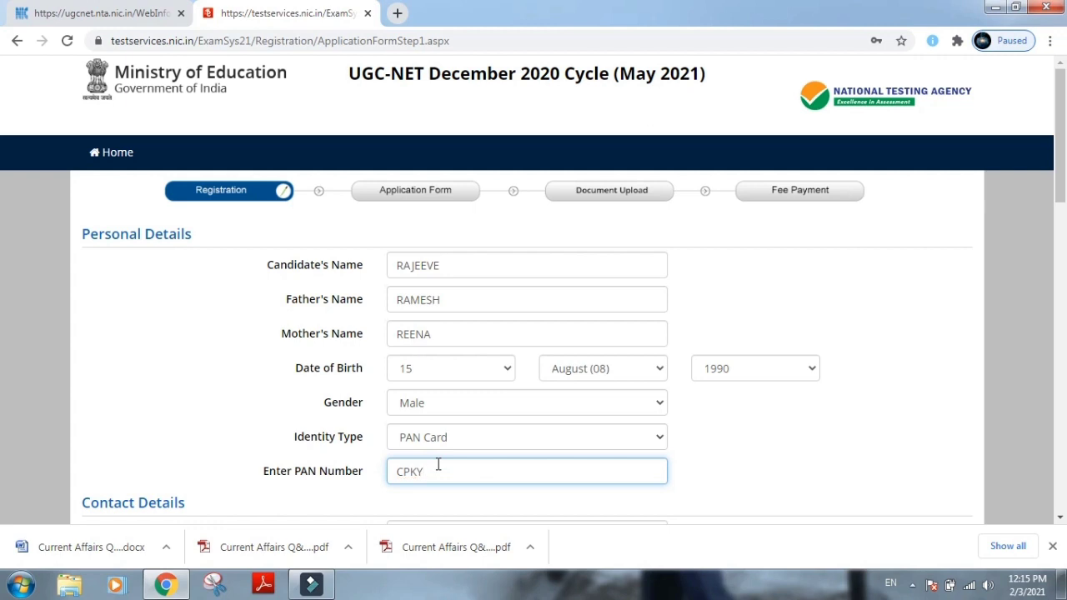
key("Tab")
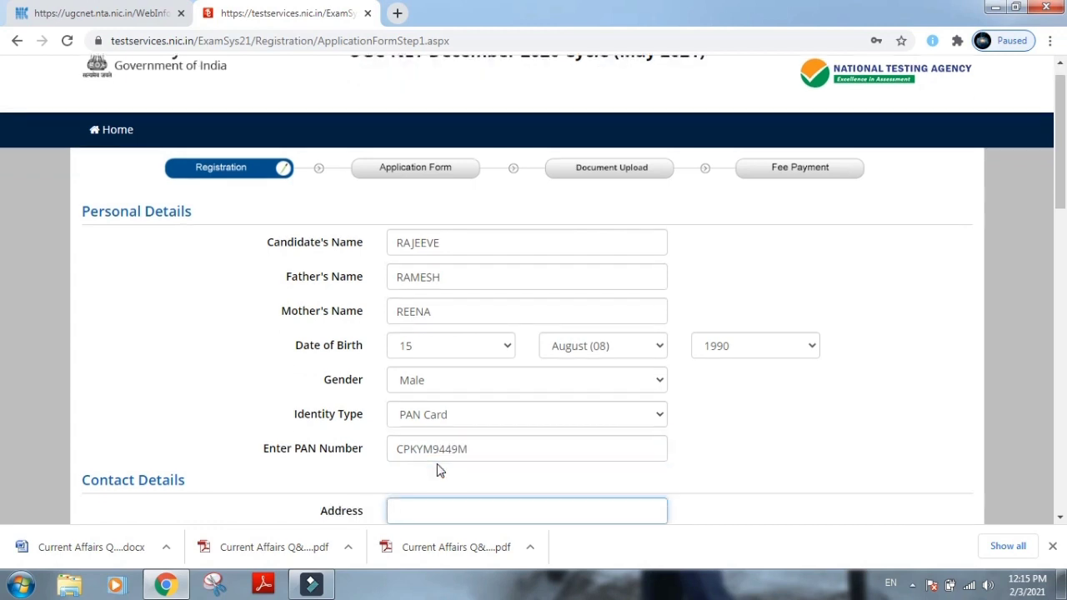
Enter the present address's street, locality and city.
key("Tab")
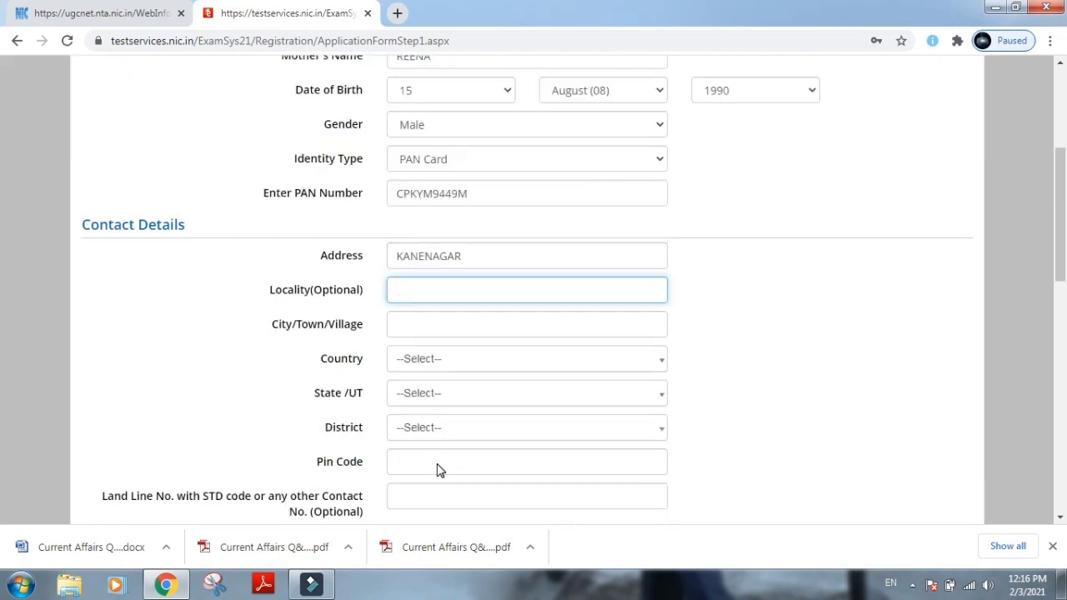
type("ANTOP HILL")
key("Tab")
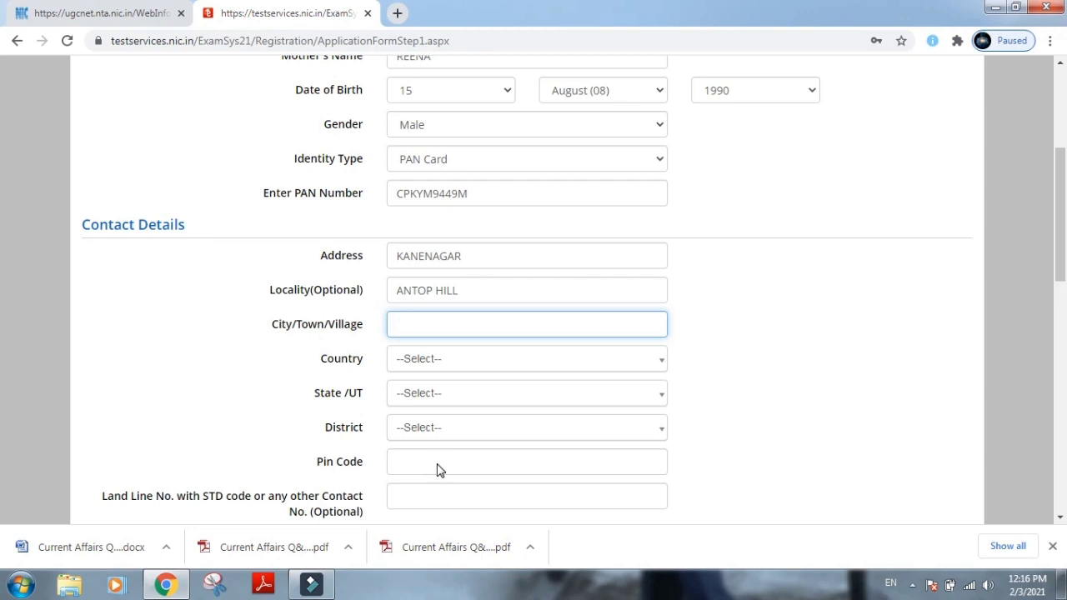
type("MU")
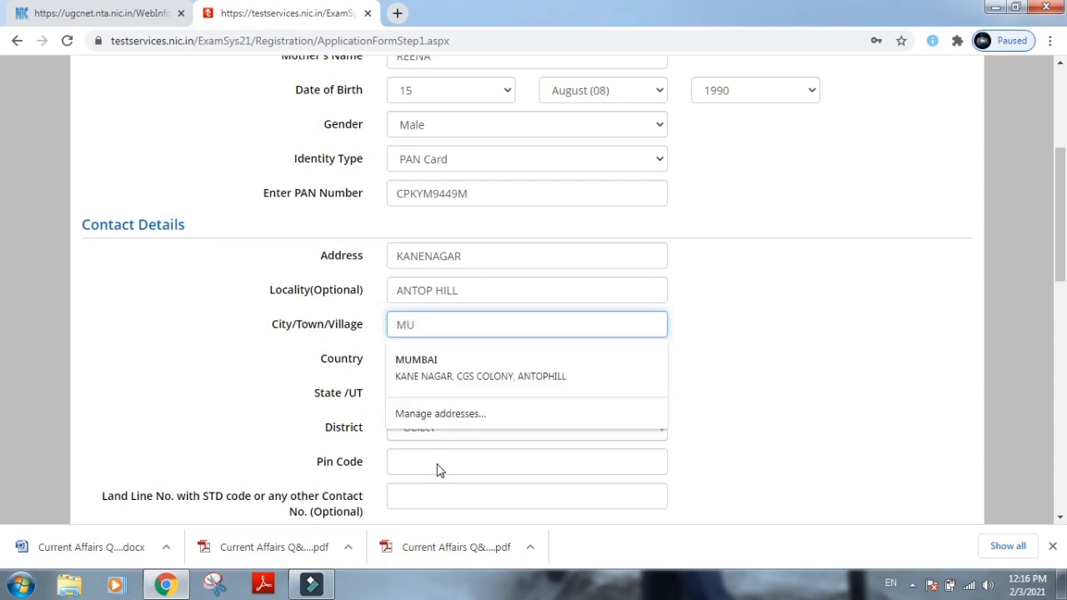
type("MBSI")
key("BackSpace")
key("BackSpace")
type("A")
Choose India as country, Maharashtra as state, and the matching district.
key("Tab")
type("INDI")
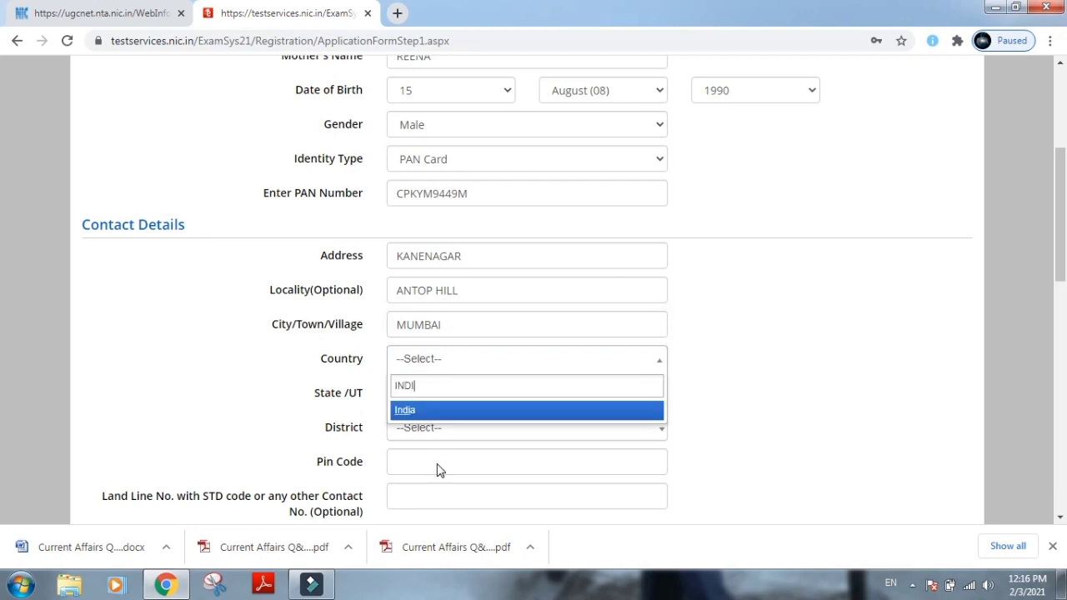
left_click(433, 406)
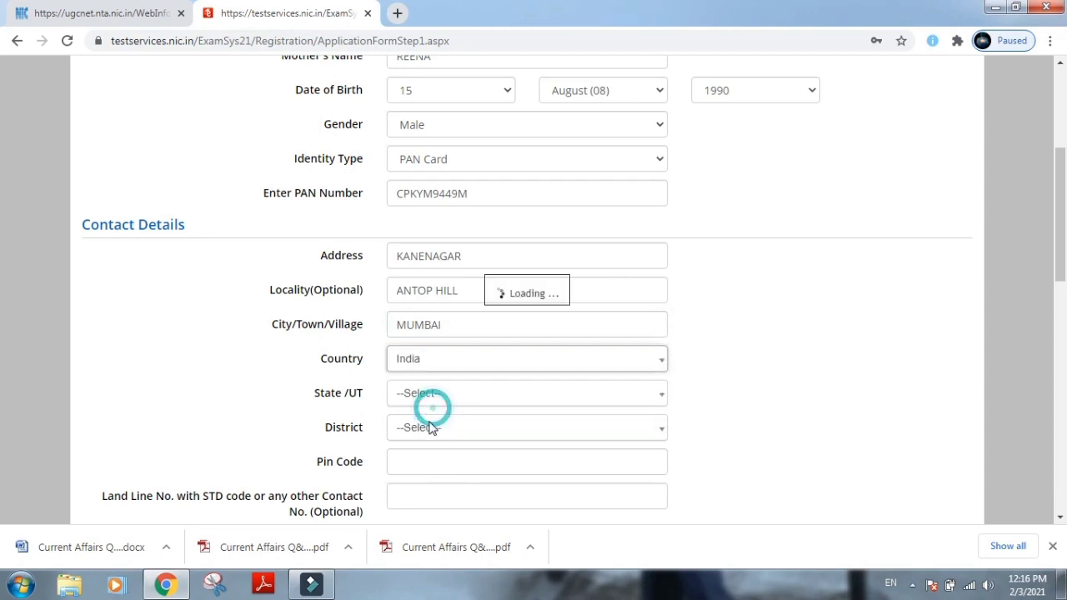
left_click(425, 401)
type("MAH")
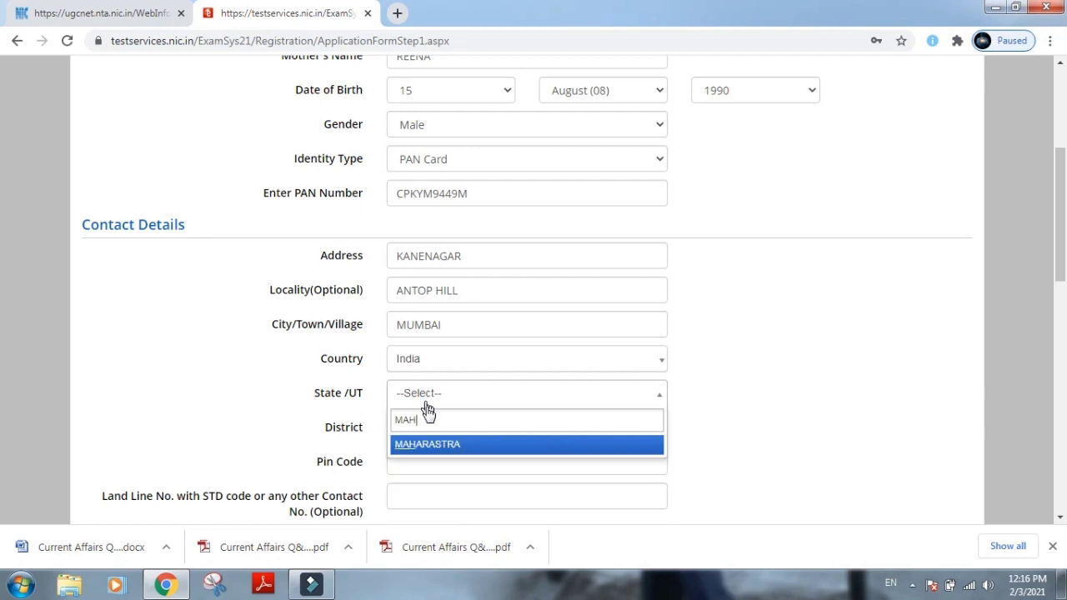
left_click(427, 445)
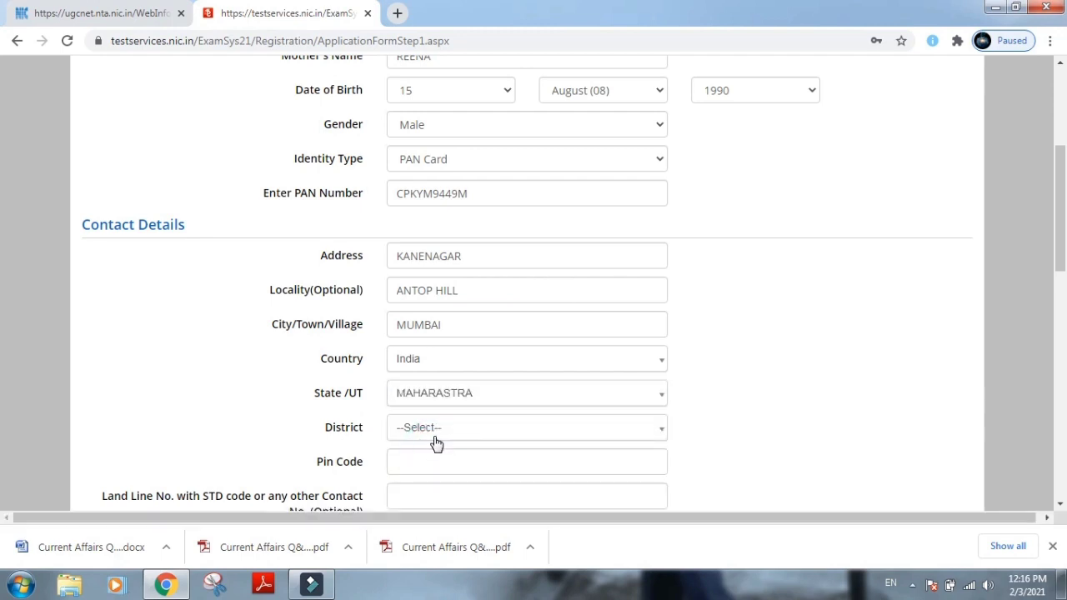
left_click(433, 432)
type("MUMBAI")
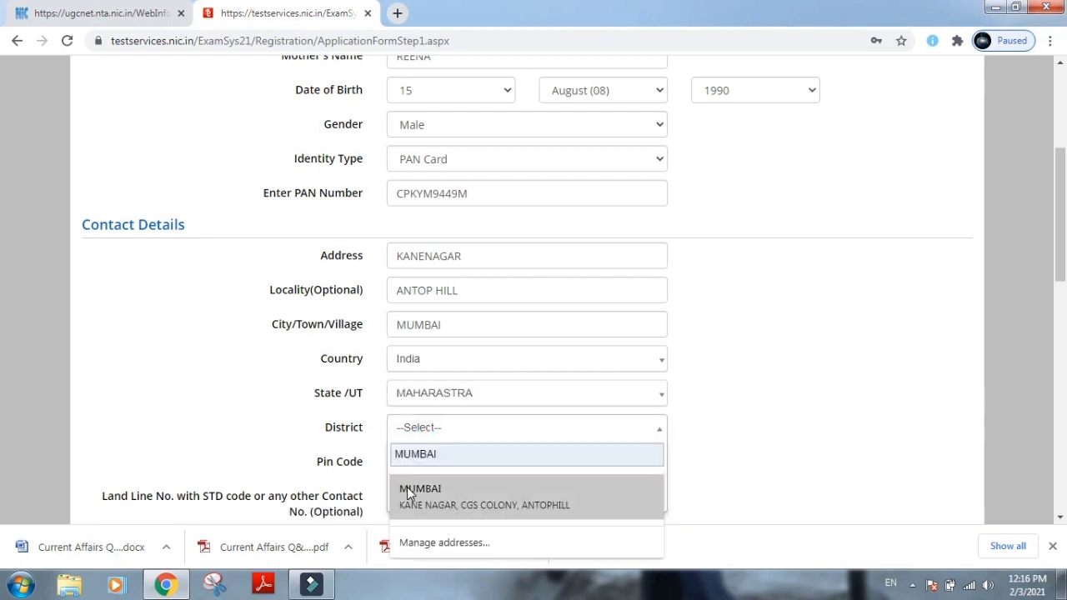
left_click(405, 495)
left_click(405, 479)
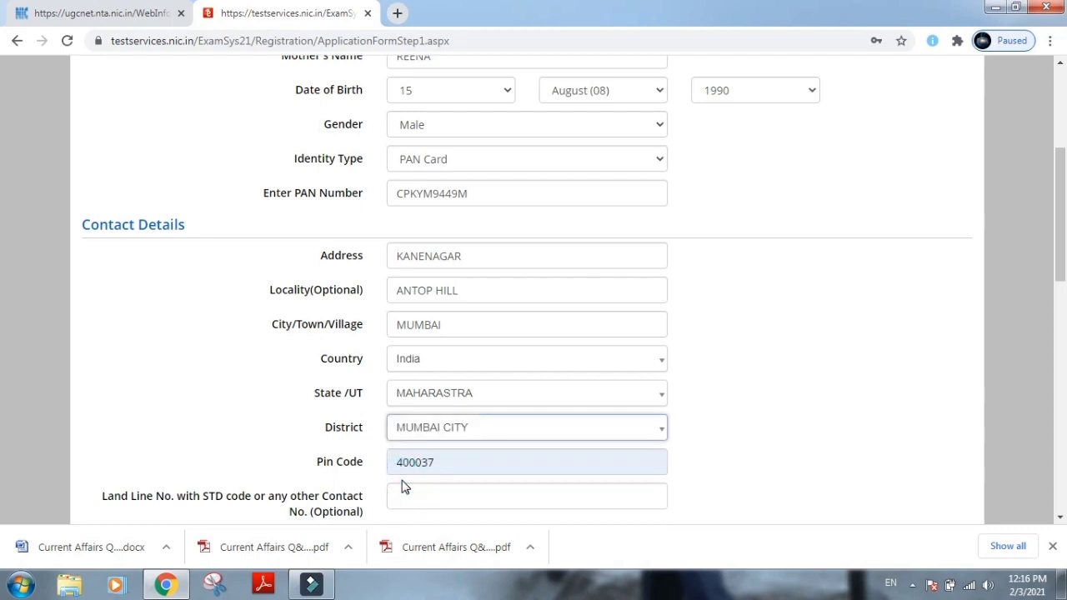
Enter the candidate's e-mail address.
scroll(413, 500, "down", 2)
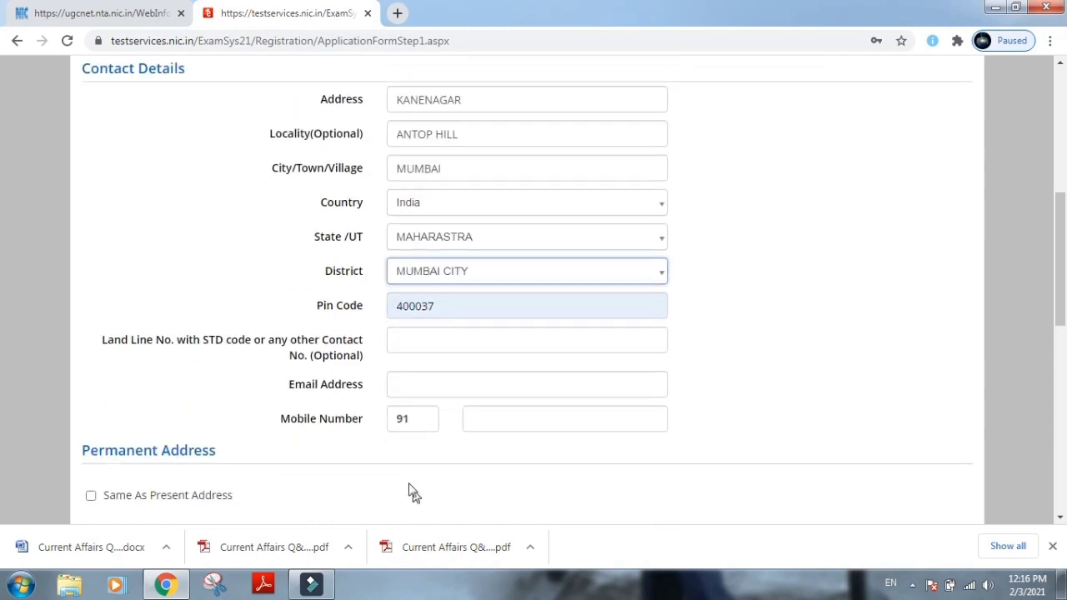
left_click(422, 382)
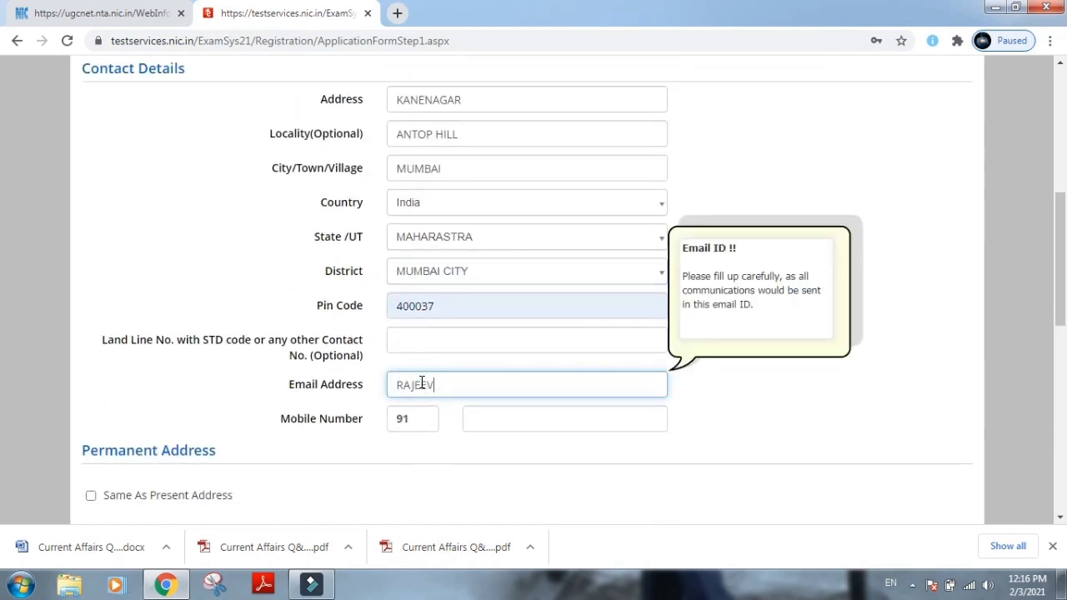
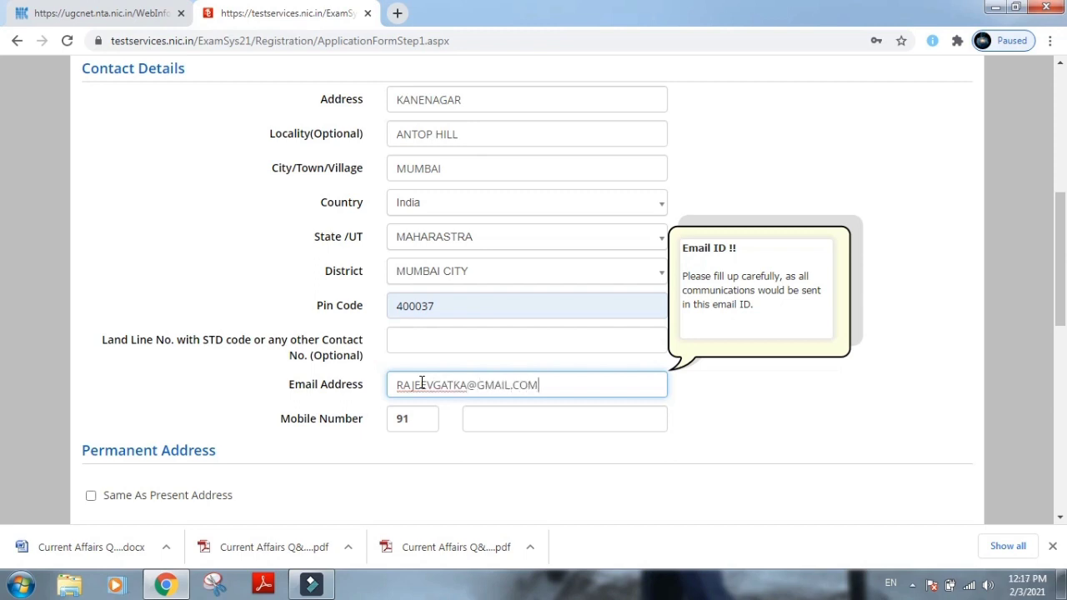
key("Tab")
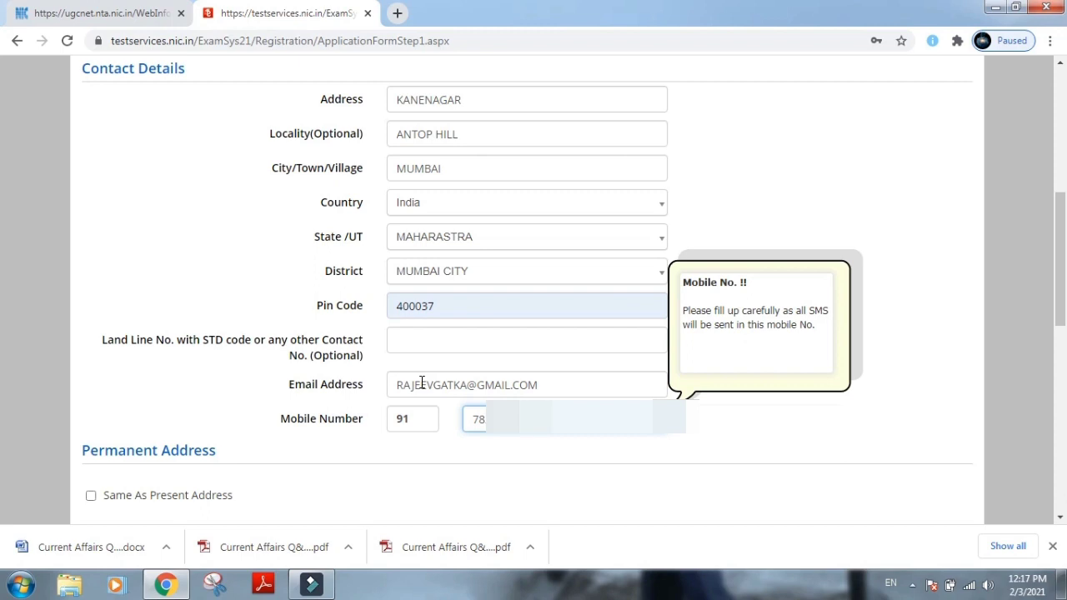
Make the permanent address same as present, then set and confirm the account password.
scroll(421, 381, "down", 3)
left_click(91, 261)
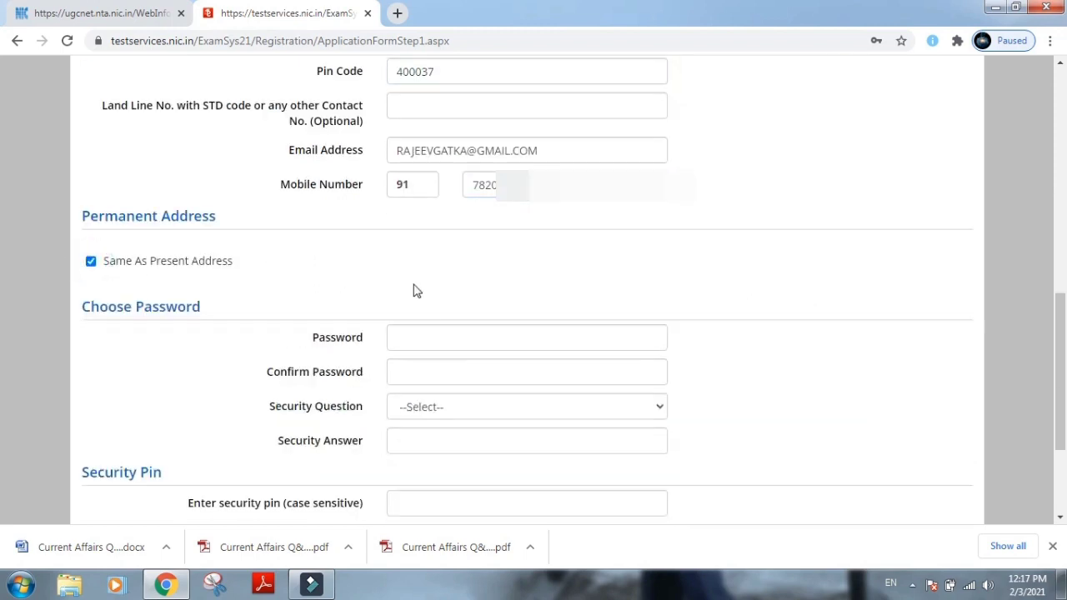
left_click(432, 335)
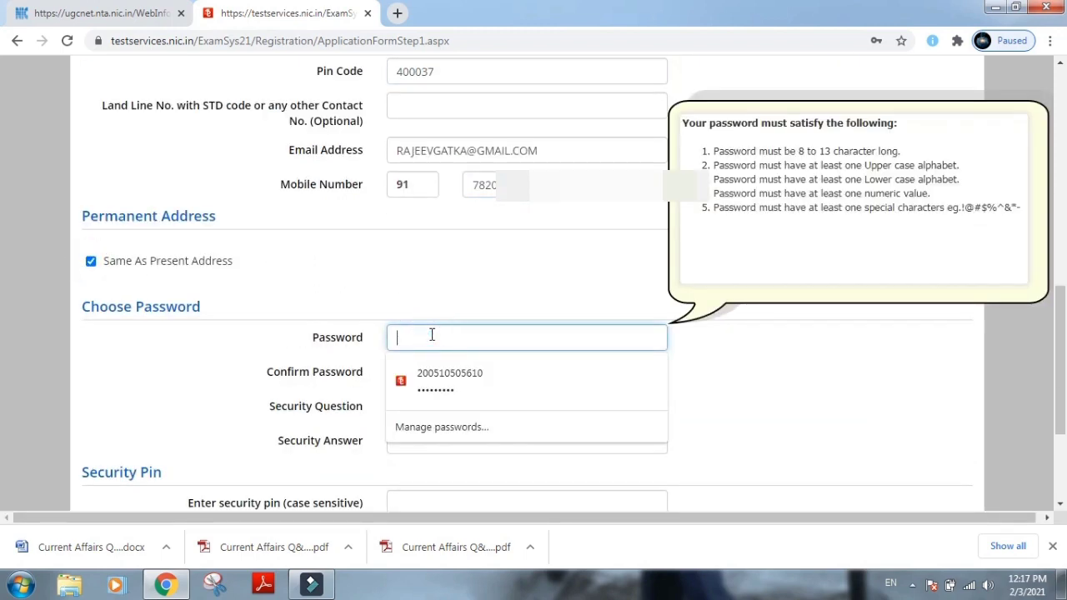
type("•")
key("BackSpace")
key("Caps_Lock")
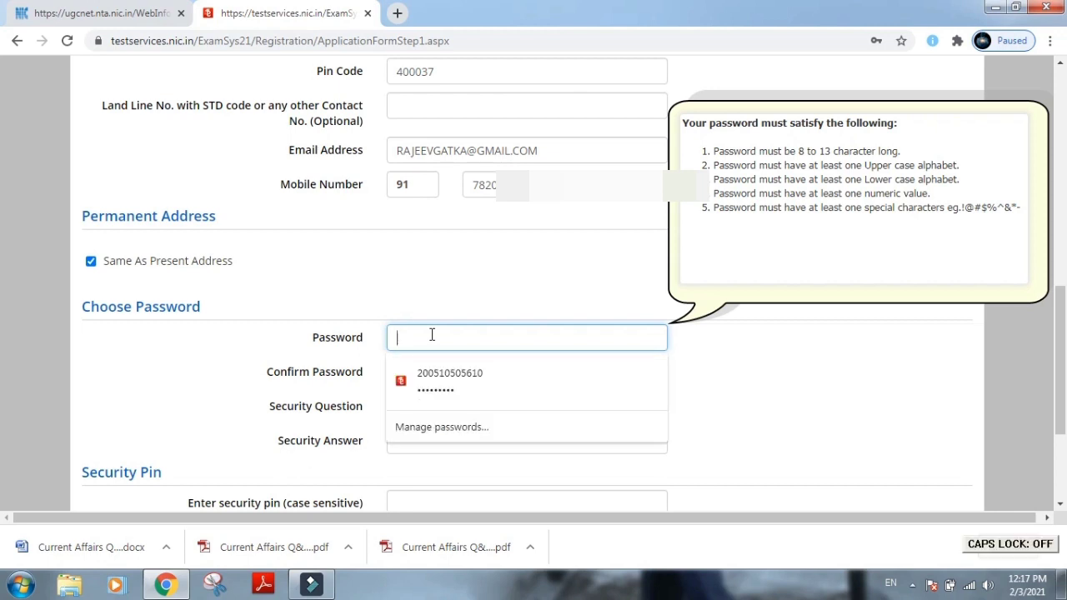
type("••••")
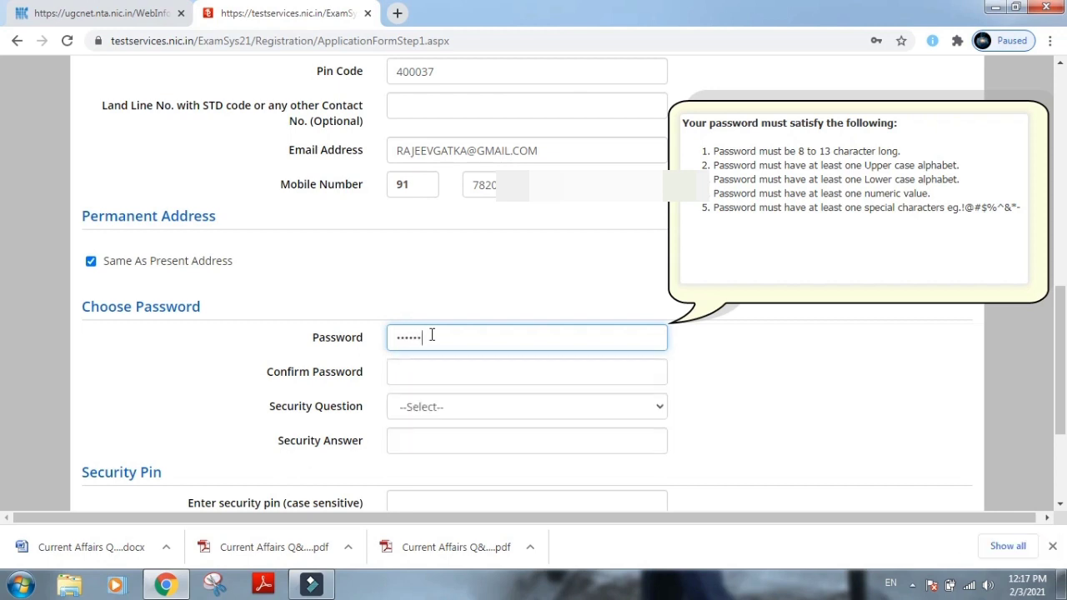
key("Tab")
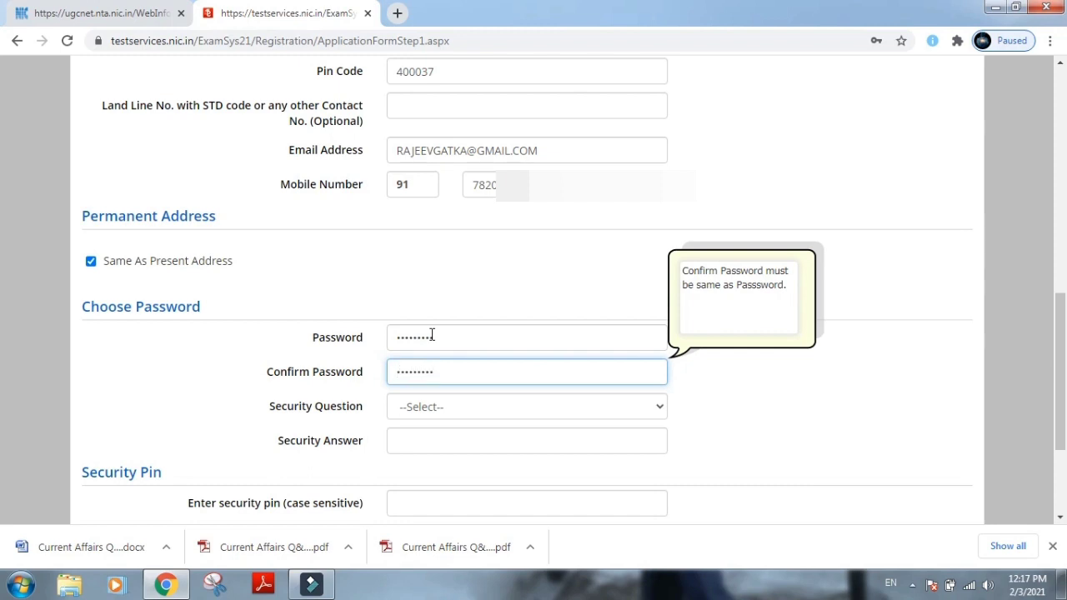
key("Tab")
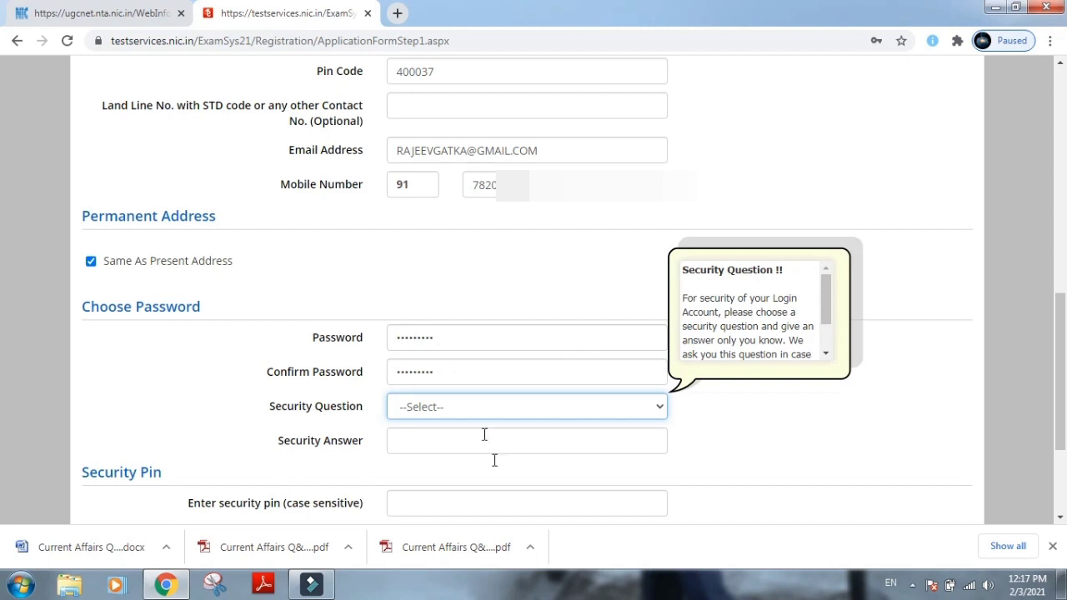
Choose the rarely visited website security question, enter its answer and security pin, and submit.
left_click(486, 406)
left_click(455, 444)
left_click(455, 442)
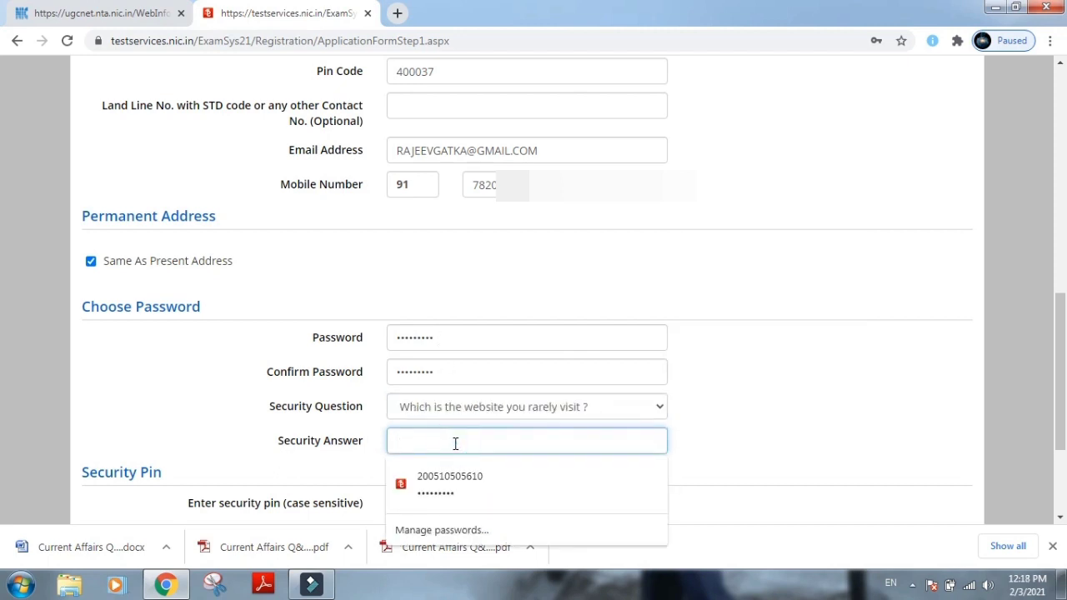
type("ww")
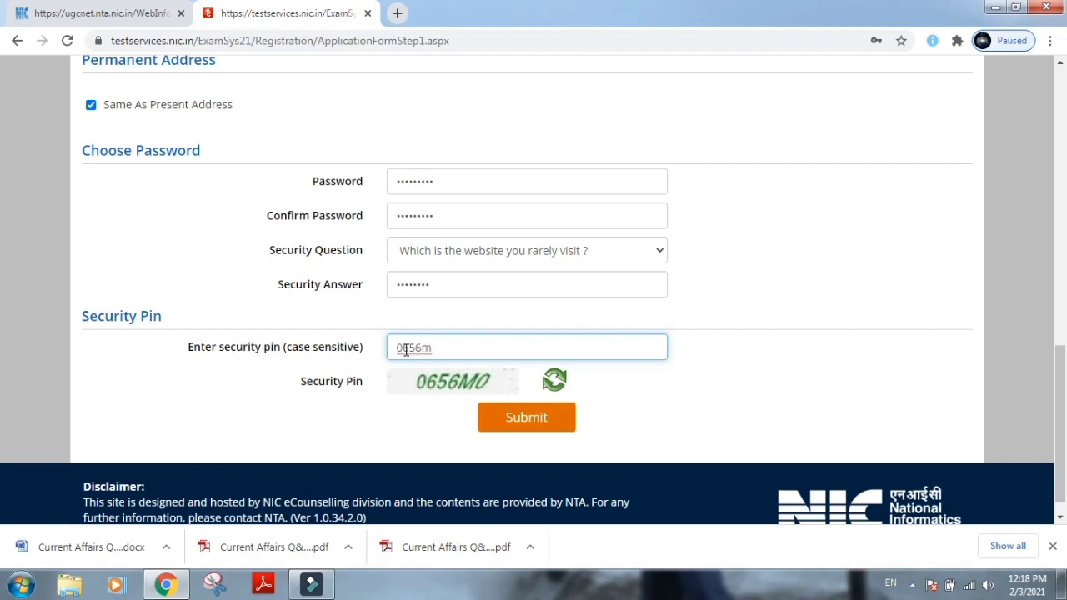
key("Caps_Lock")
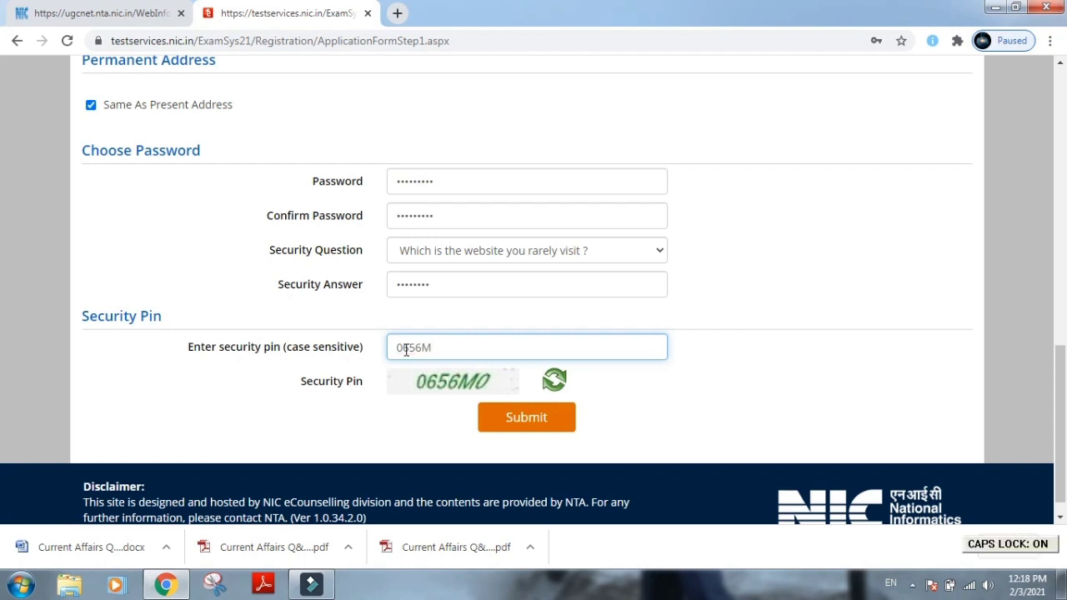
type("0")
left_click(512, 410)
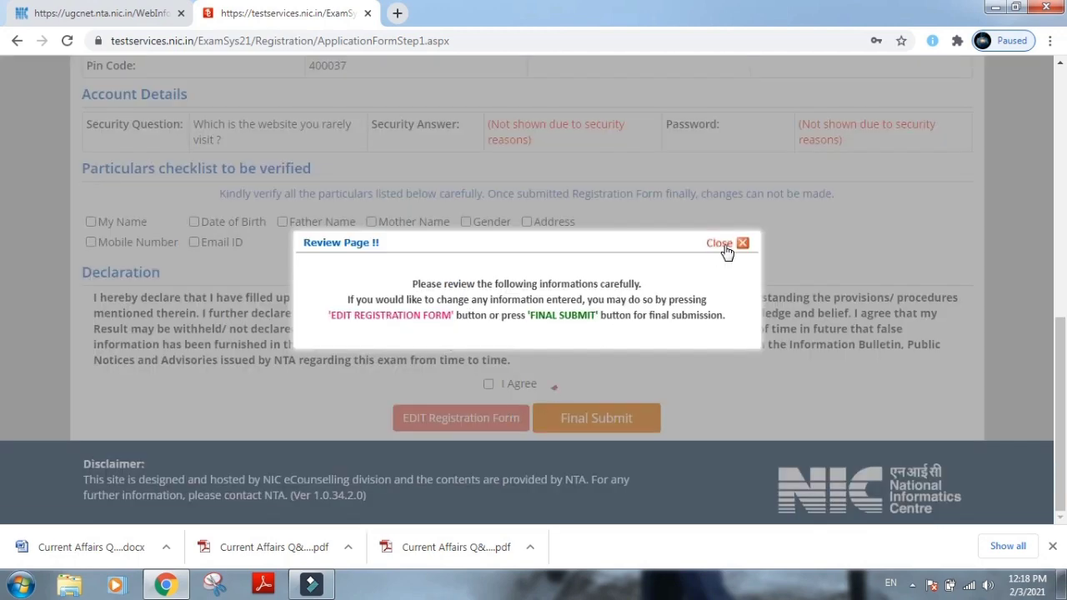
Dismiss the review notice, tick all eight verification checkboxes and accept the declaration.
left_click(727, 247)
left_click(90, 221)
left_click(193, 222)
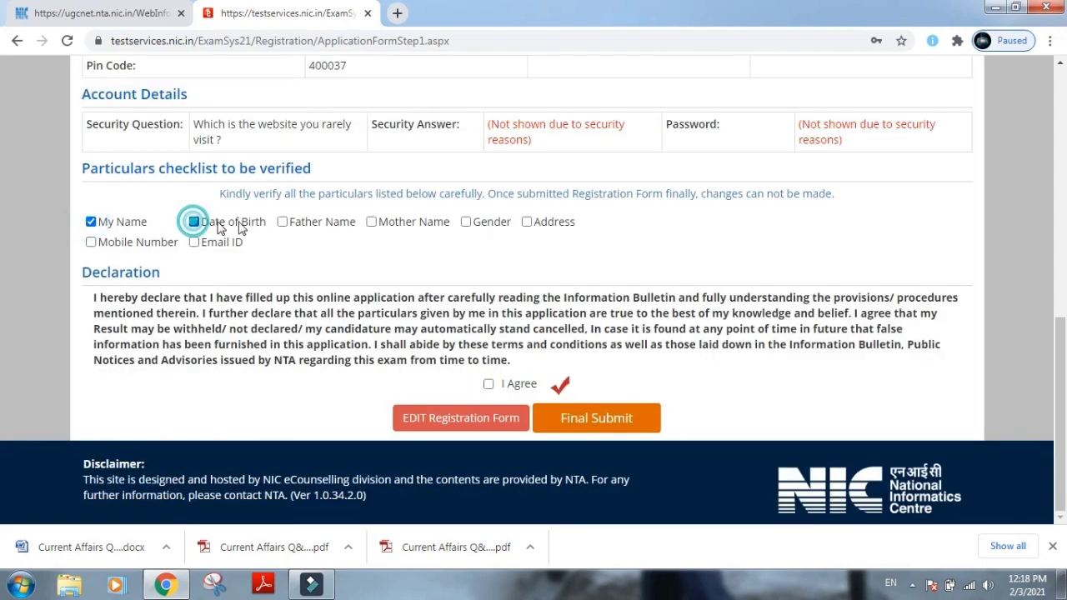
left_click(282, 222)
left_click(370, 221)
left_click(465, 221)
left_click(526, 221)
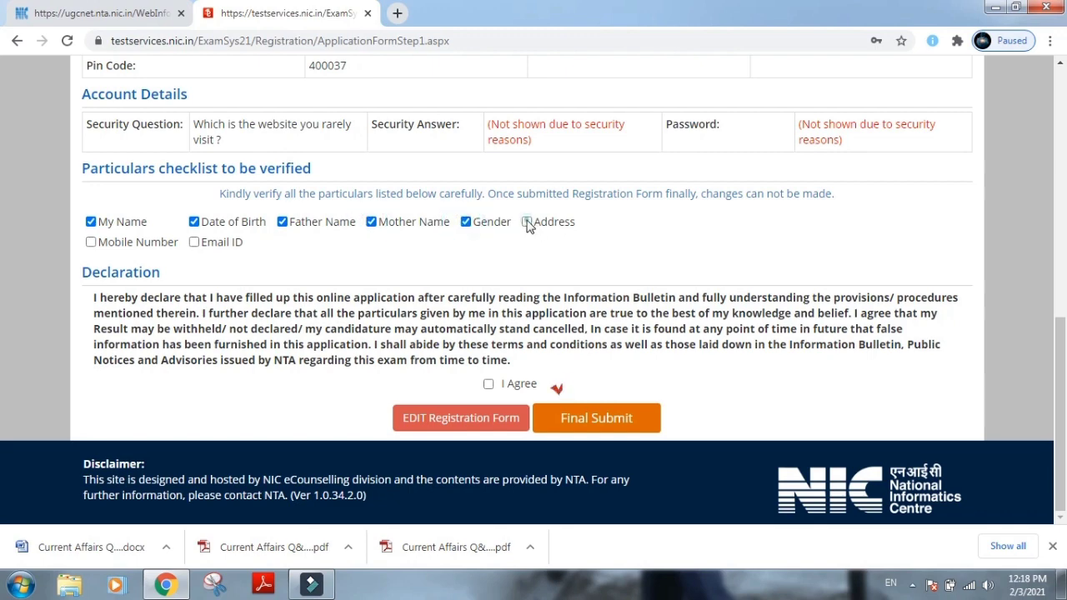
left_click(90, 242)
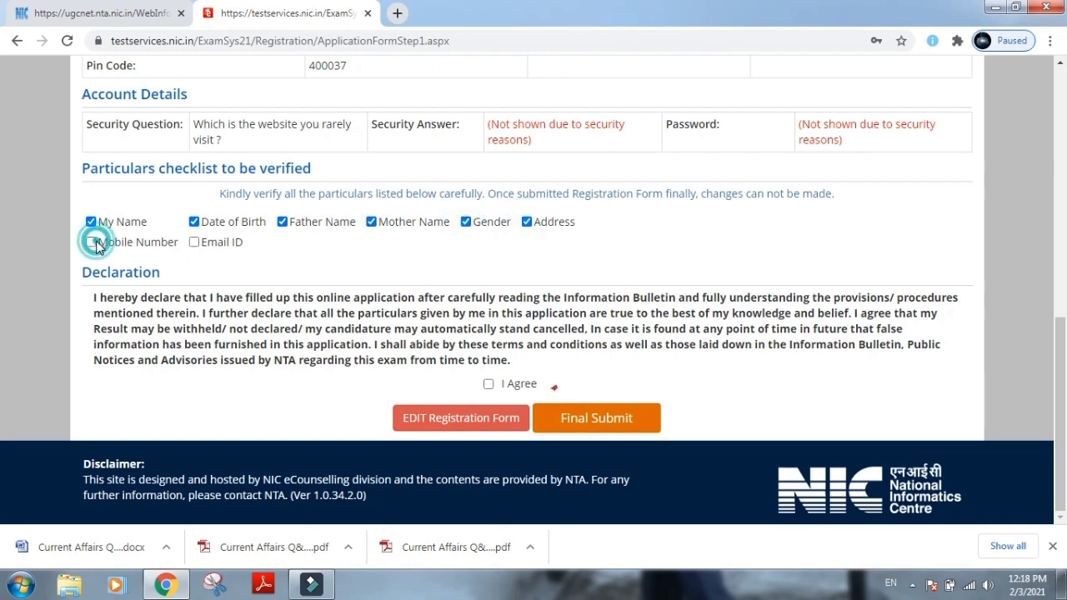
left_click(193, 241)
left_click(488, 383)
Final-submit the registration with Yes, note the application number, and open the application form.
left_click(577, 416)
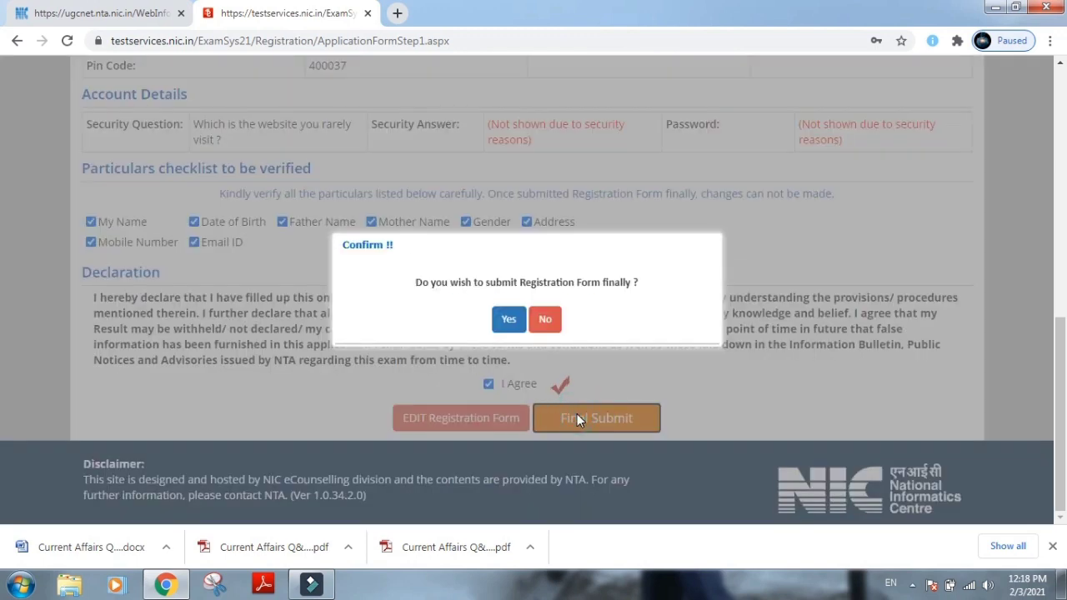
left_click(509, 320)
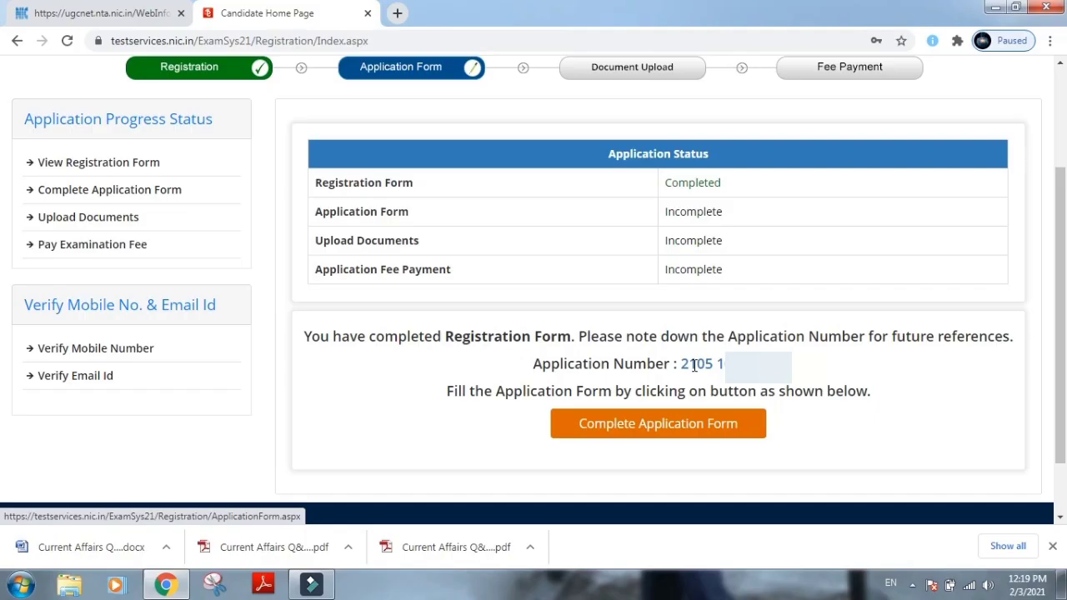
left_click_drag(682, 368, 791, 364)
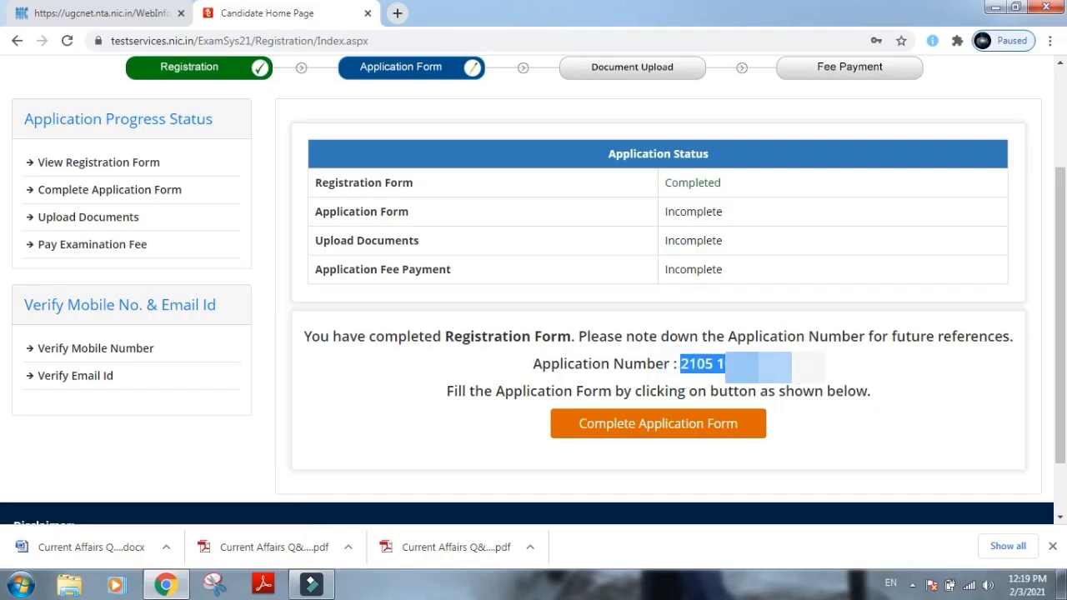
left_click(634, 430)
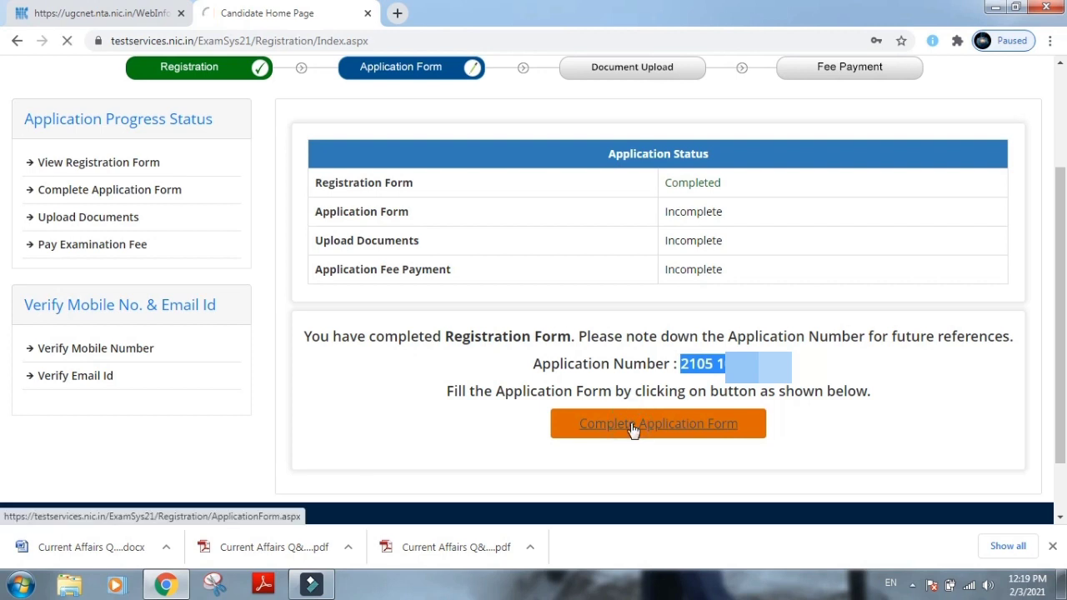
left_click(443, 316)
Set nationality Indian, category General, and benchmark disability No.
left_click(431, 387)
left_click(417, 350)
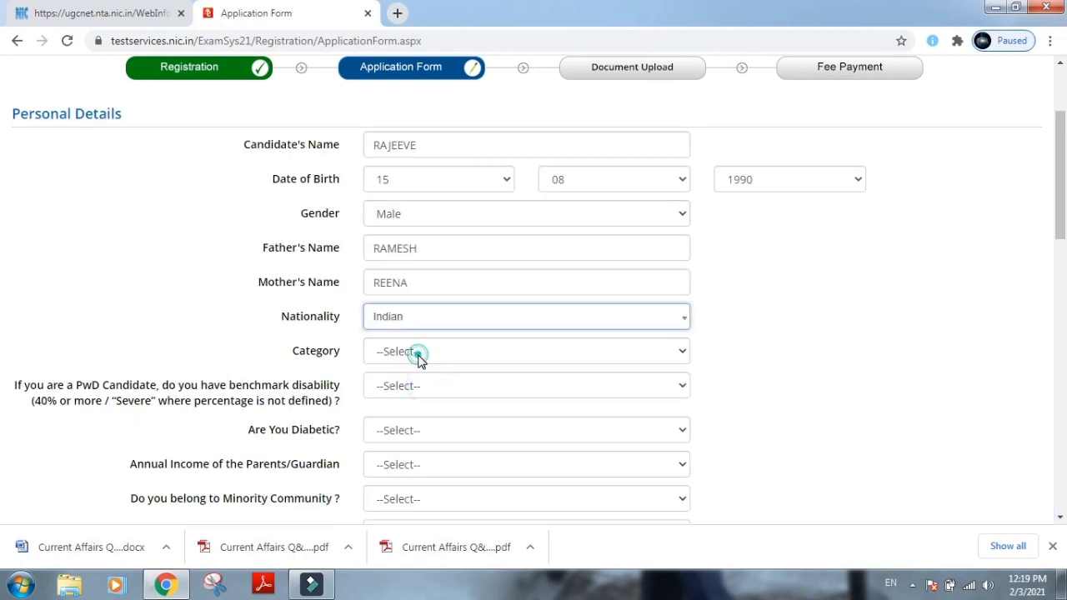
left_click(412, 386)
scroll(486, 389, "down", 1)
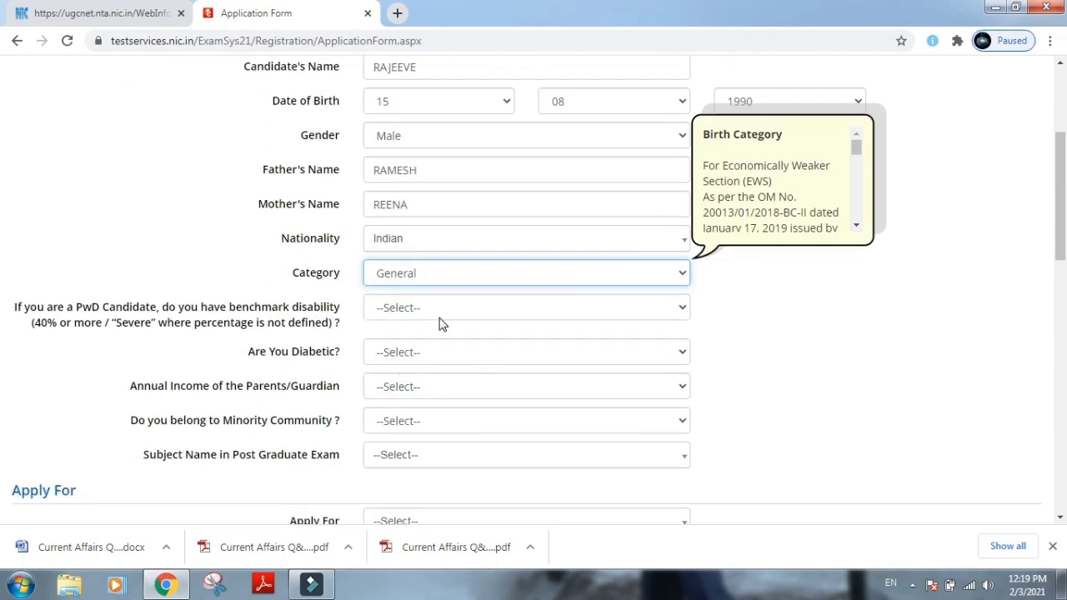
left_click(409, 314)
left_click(393, 359)
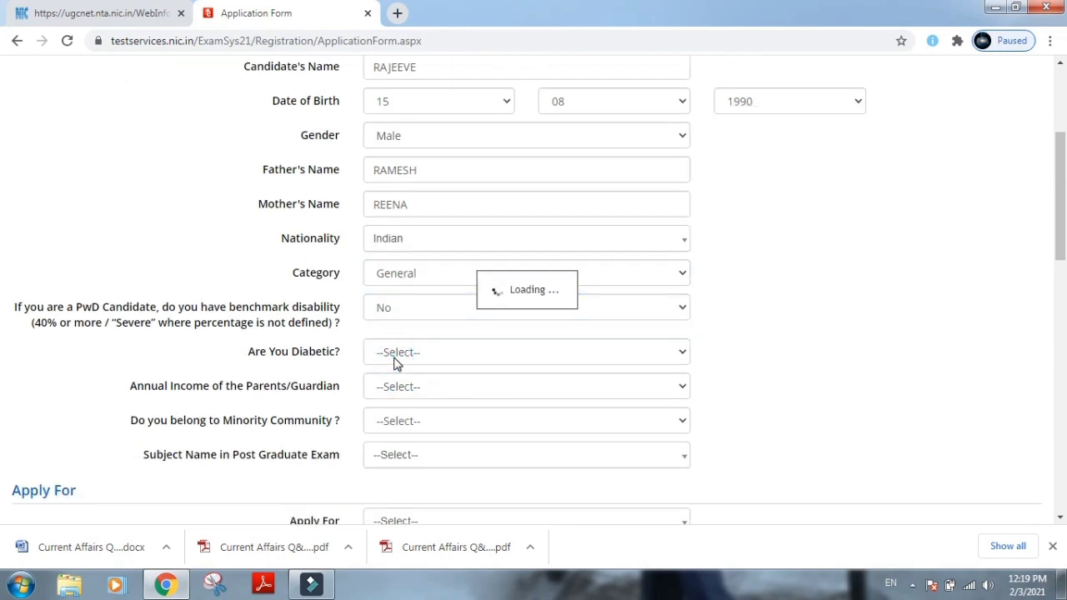
Answer Diabetic No, parents' income 4 to 6 Lakhs, and Minority Community No.
left_click(395, 359)
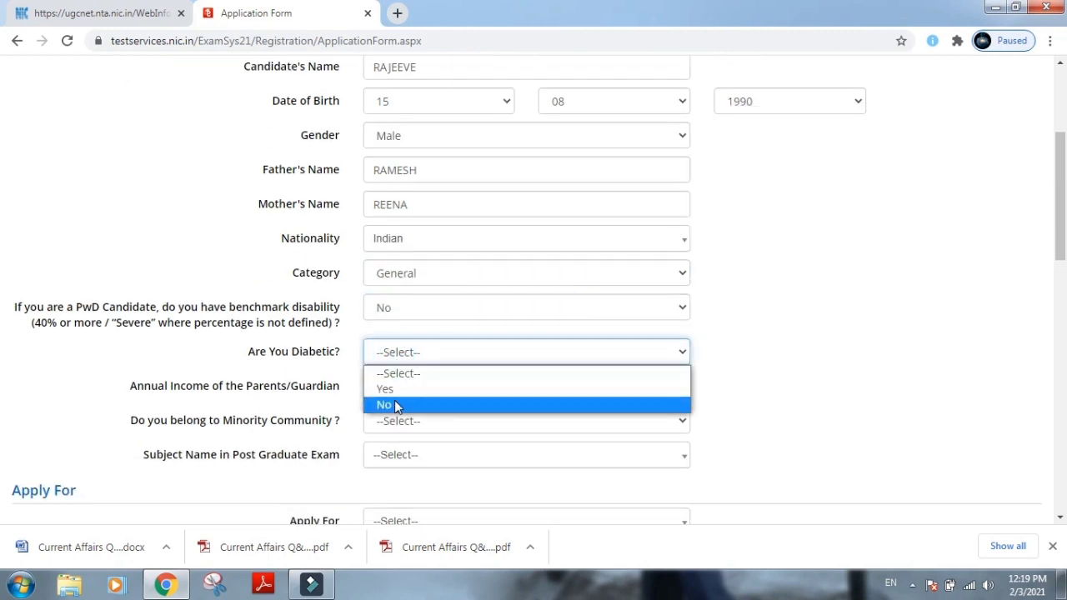
left_click(397, 406)
left_click(394, 390)
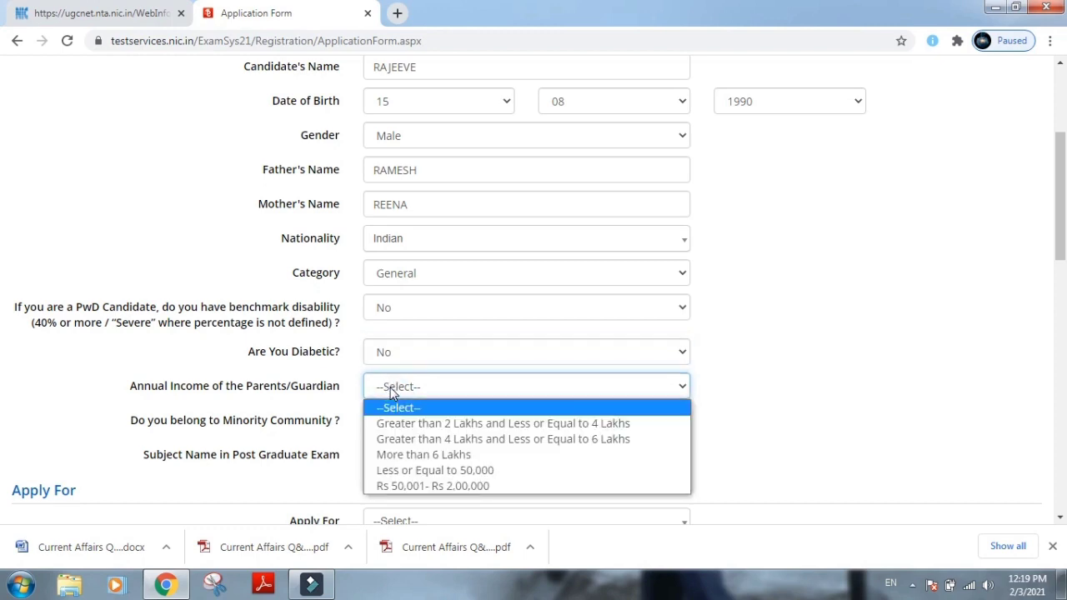
left_click(406, 439)
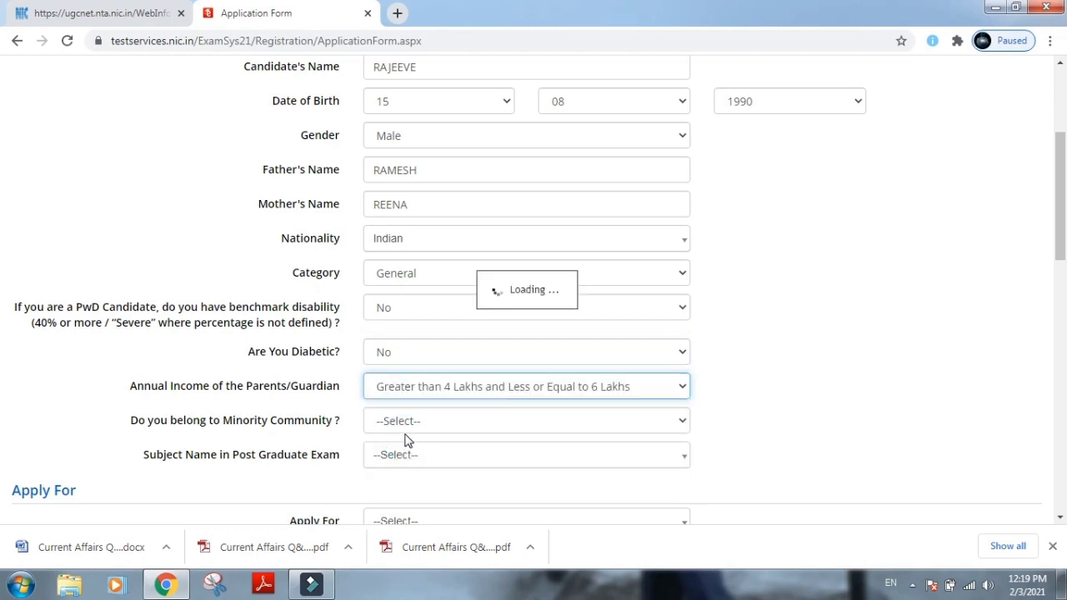
left_click(401, 420)
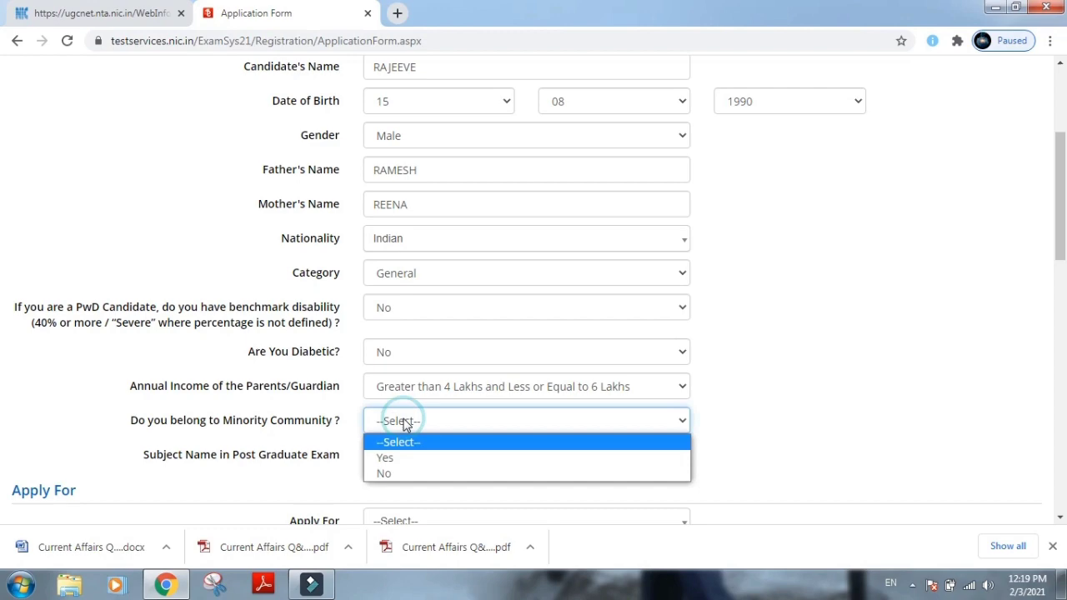
left_click(395, 471)
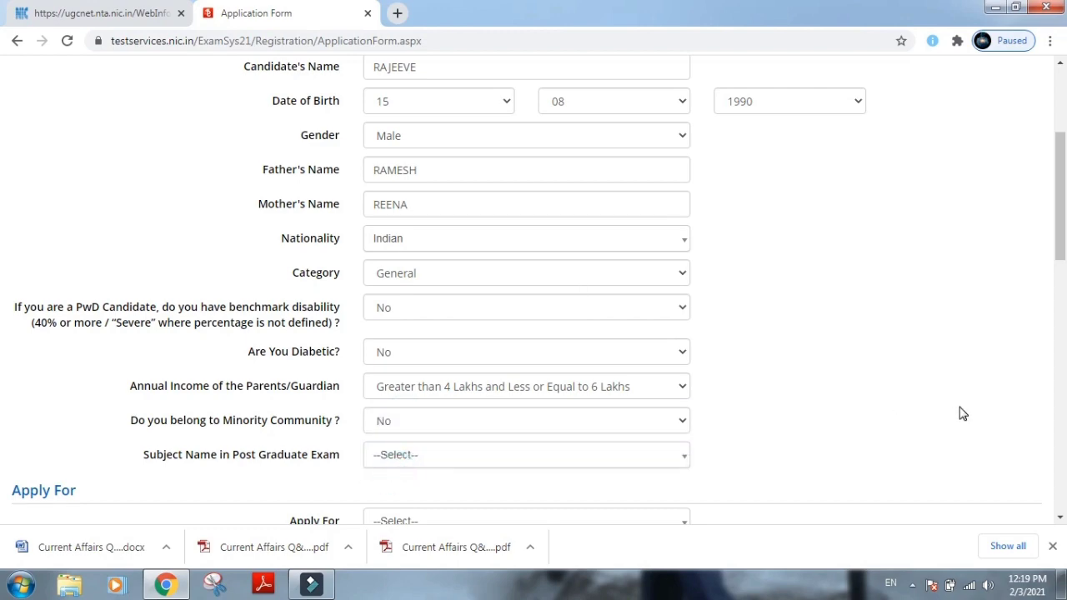
scroll(963, 414, "down", 1)
scroll(958, 412, "down", 2)
Set PG subject Economics, Apply For JRF & ASSISTANT PROFESSOR, and NET subject Economics.
left_click(472, 147)
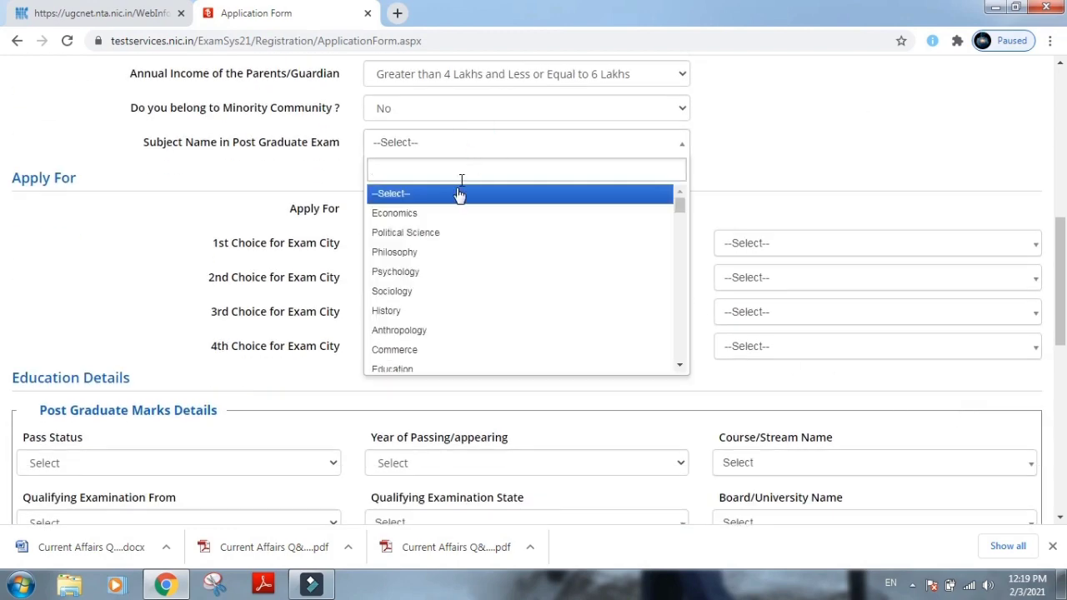
left_click(449, 215)
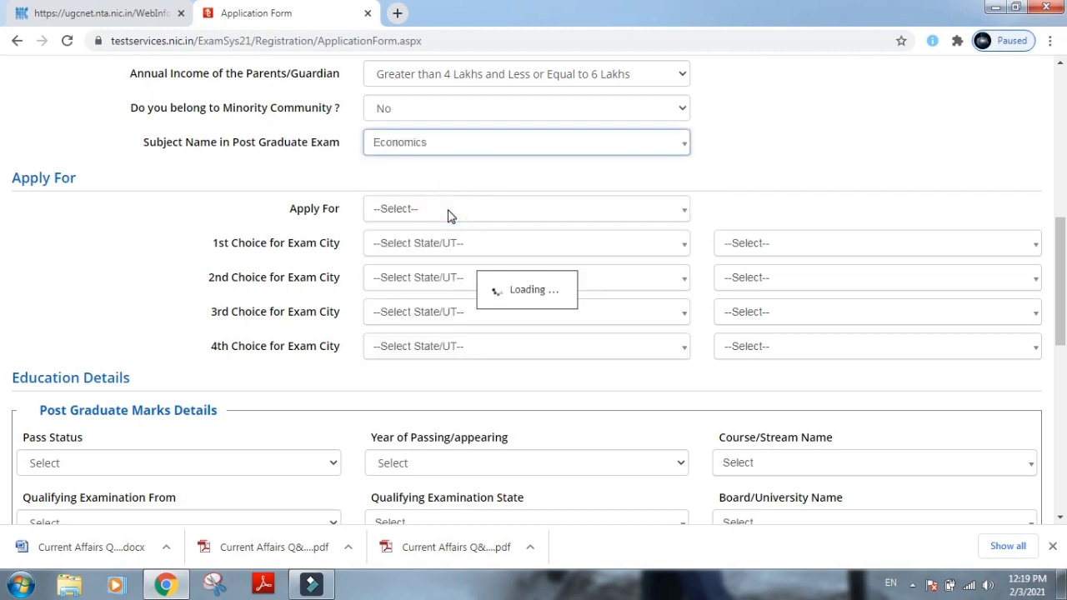
left_click(448, 210)
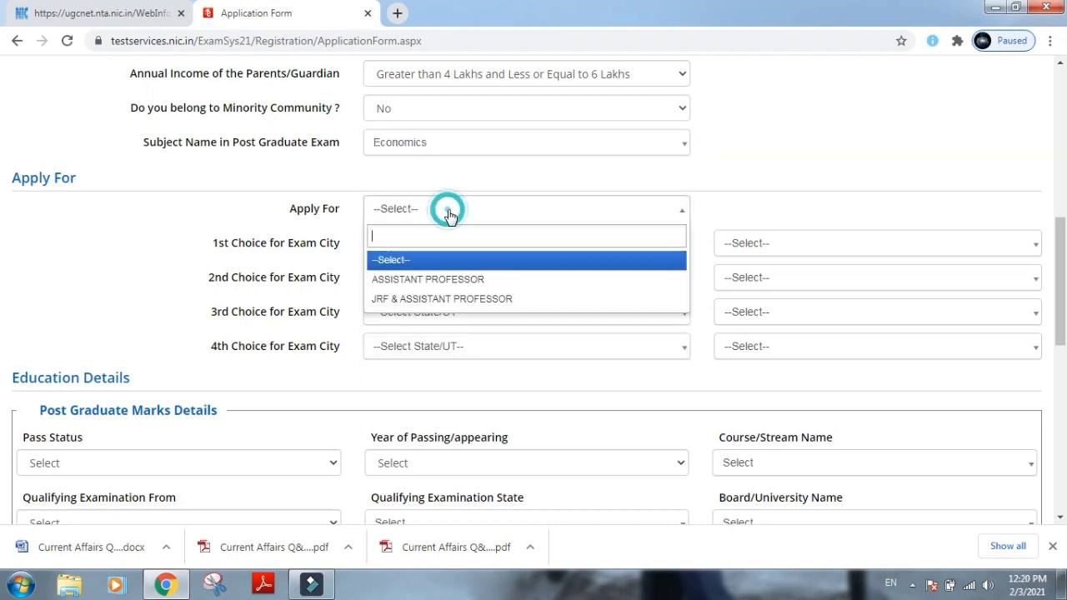
left_click(447, 298)
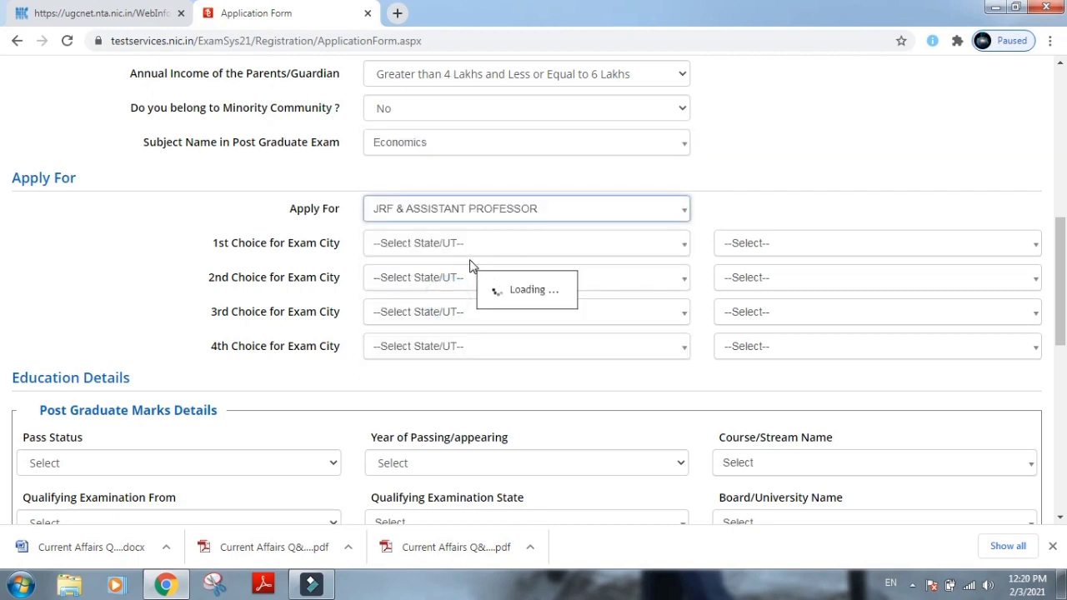
left_click(431, 242)
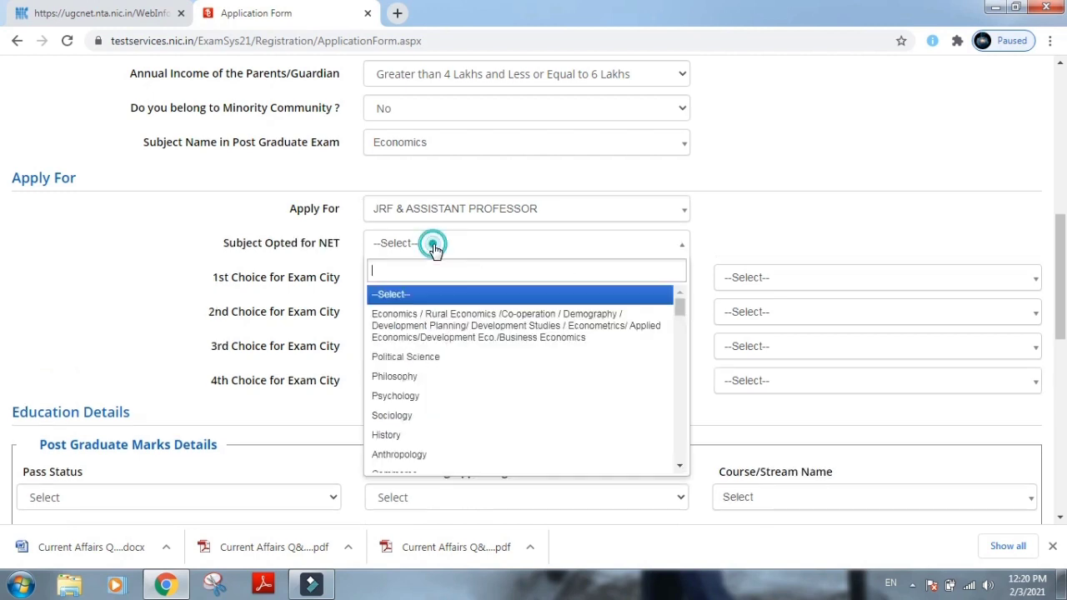
left_click(435, 330)
left_click(405, 325)
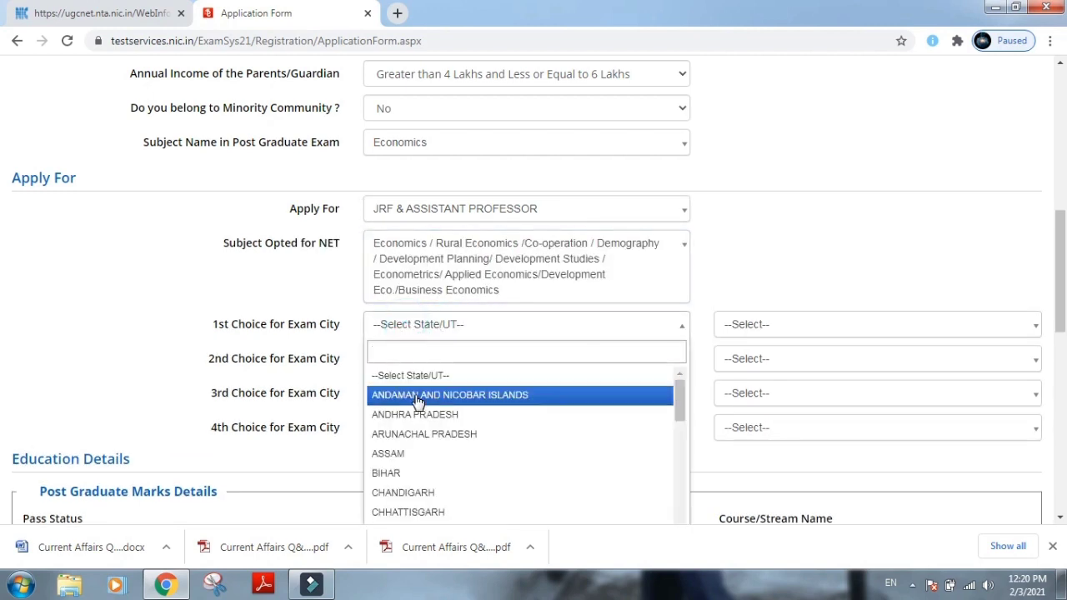
Set exam city choices one and two: Maharashtra Mumbai/Navi Mumbai, and Gujarat Anand.
type("MUM")
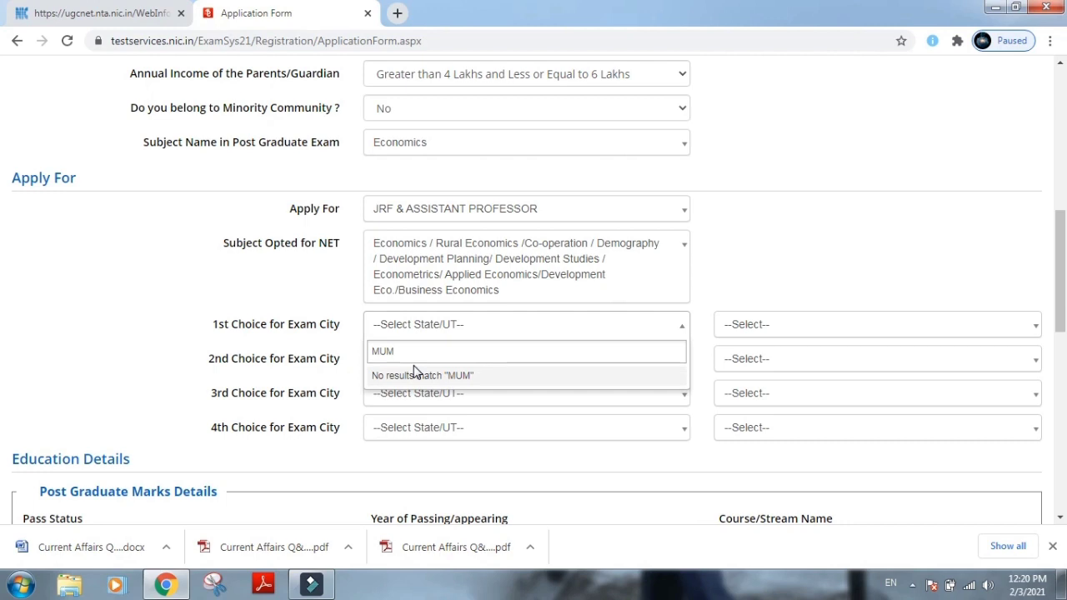
left_click(417, 333)
left_click(419, 331)
key("BackSpace")
key("BackSpace")
type("MAH")
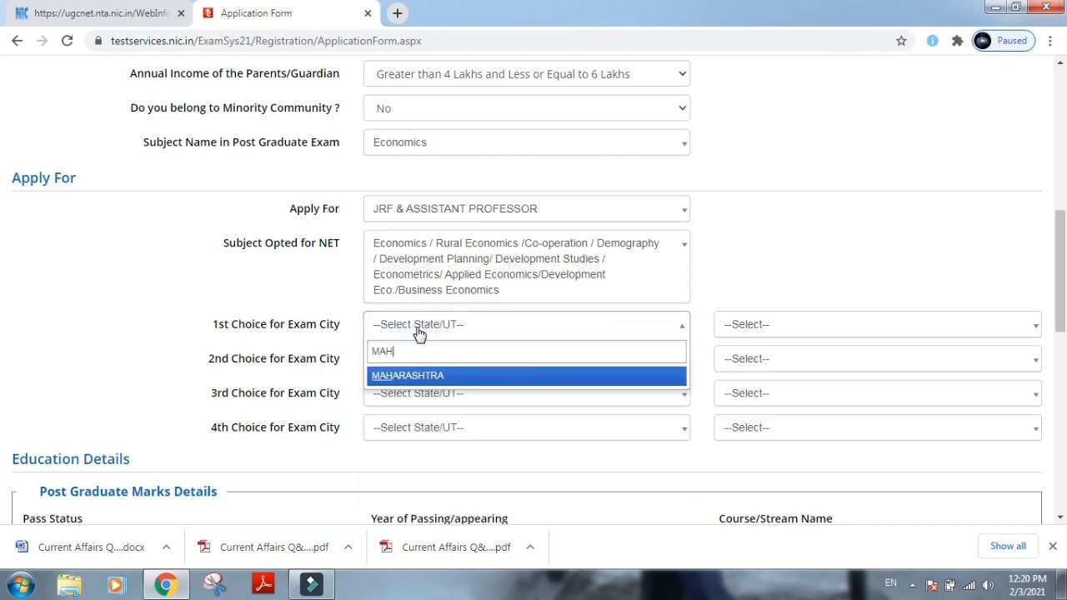
left_click(423, 376)
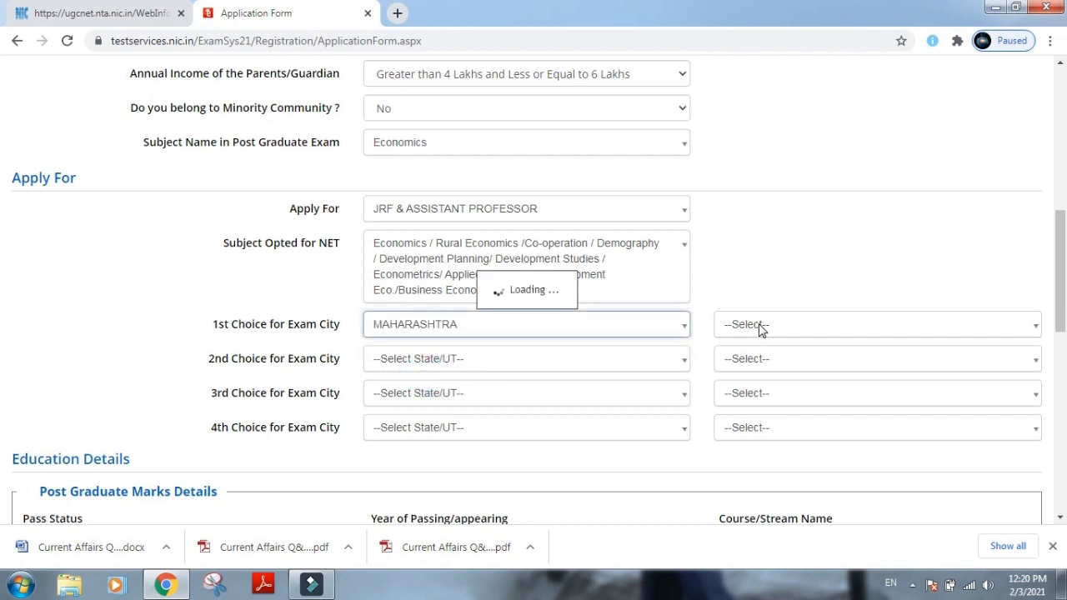
left_click(760, 329)
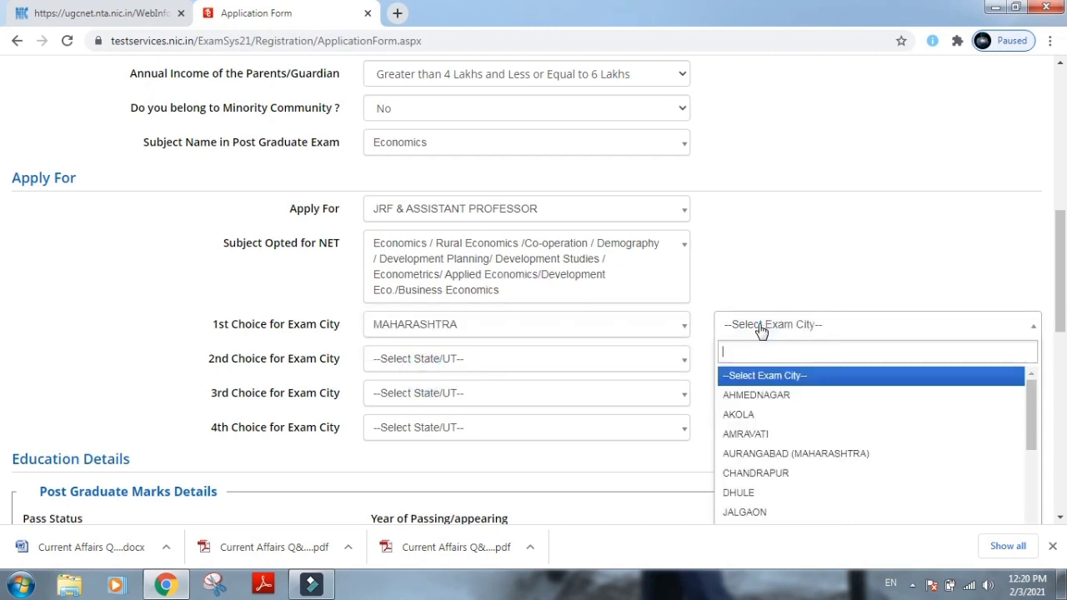
type("MUM")
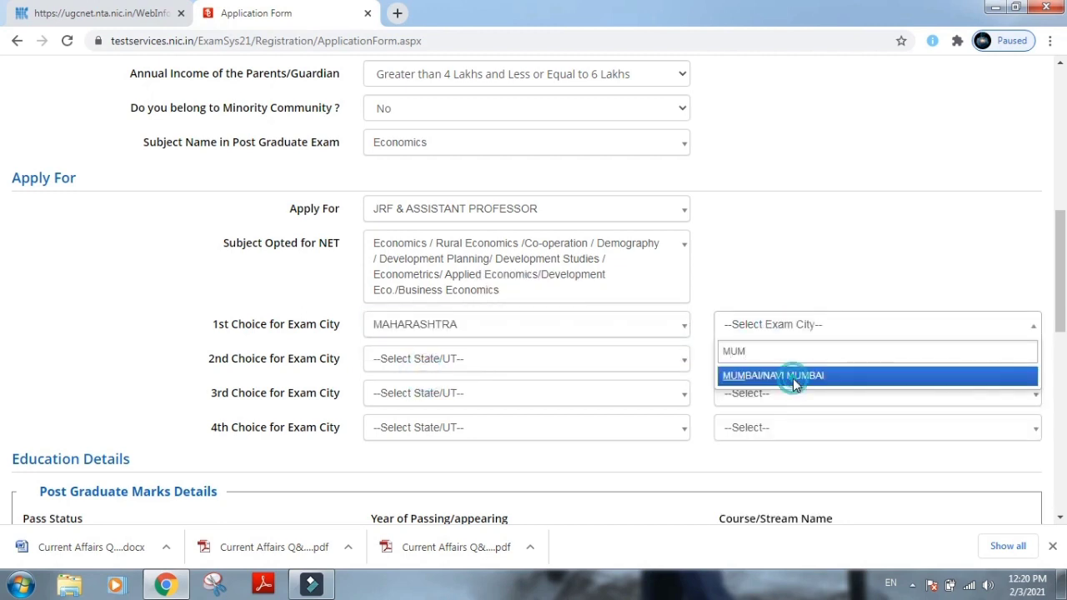
left_click(793, 380)
left_click(533, 358)
type("GUJ")
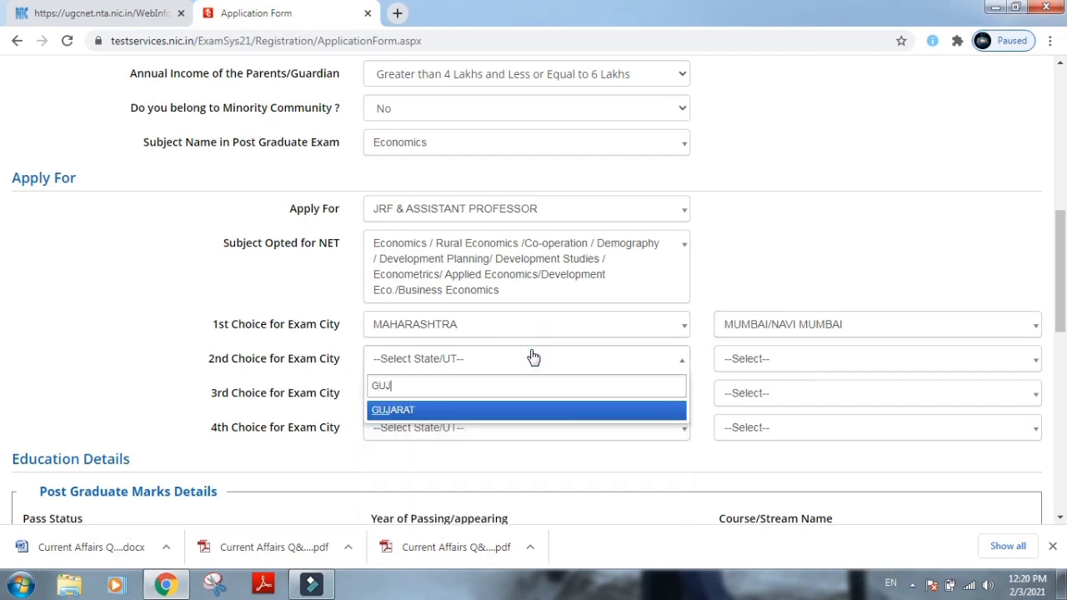
left_click(528, 410)
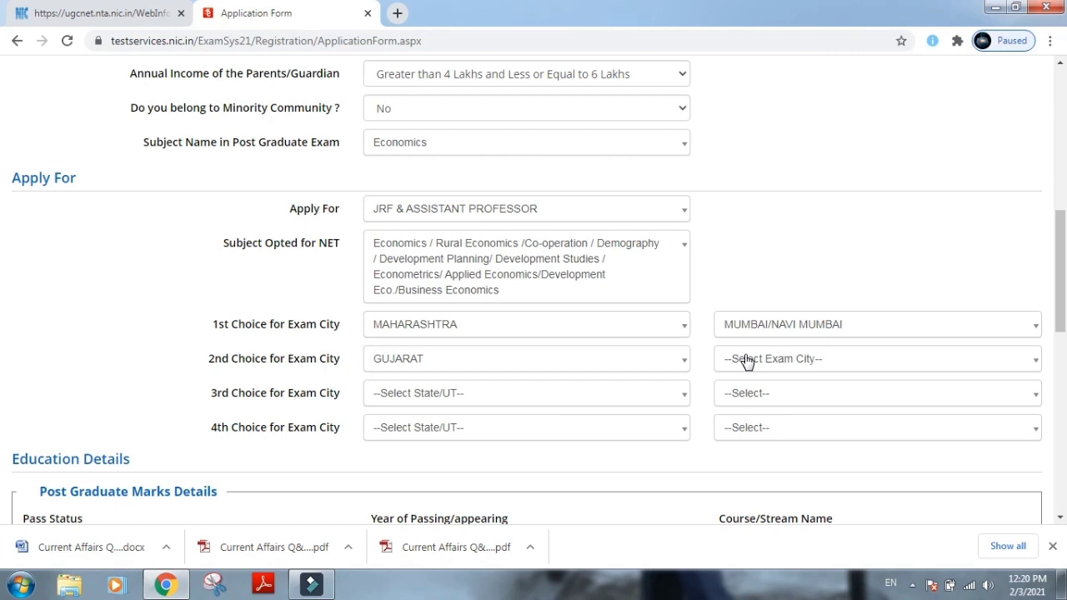
left_click(745, 360)
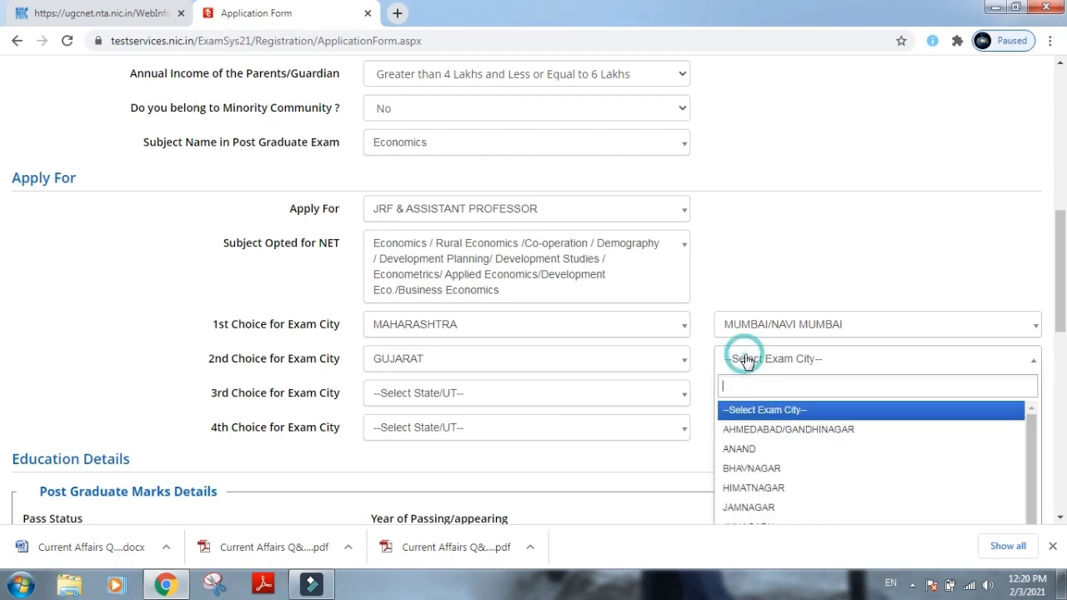
left_click(770, 450)
Set exam city choices three and four: Delhi (NCT) Delhi/New Delhi, and Karnataka Gulbarga.
left_click(392, 390)
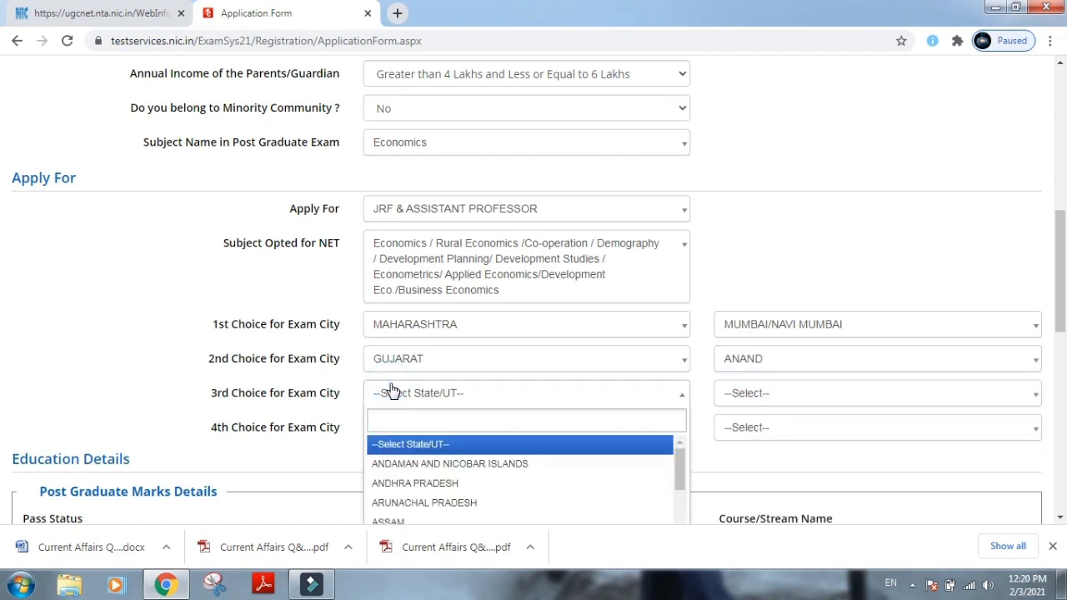
type("DE")
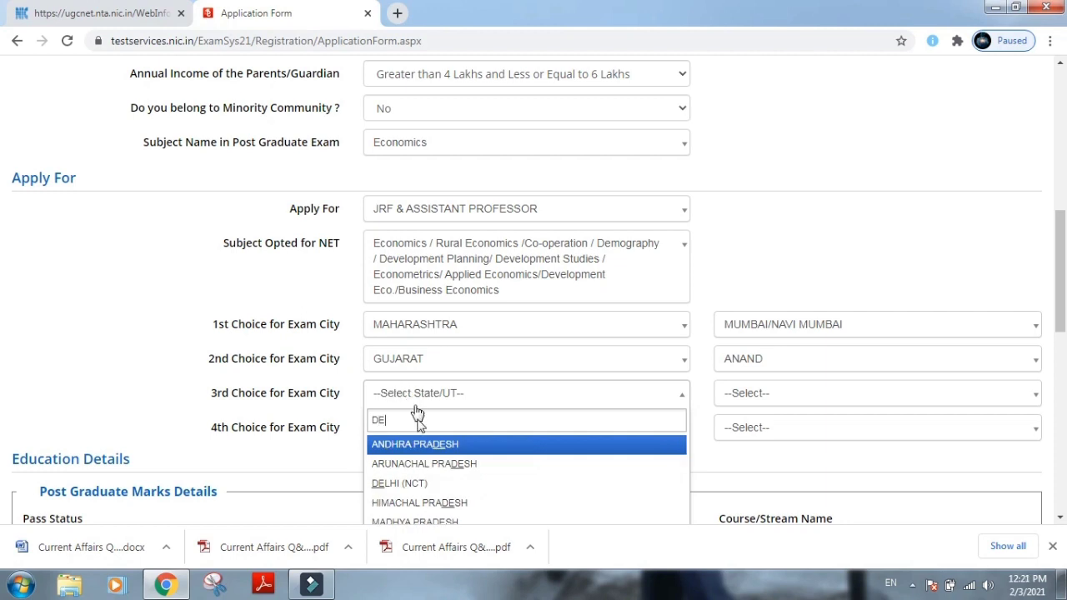
left_click(400, 484)
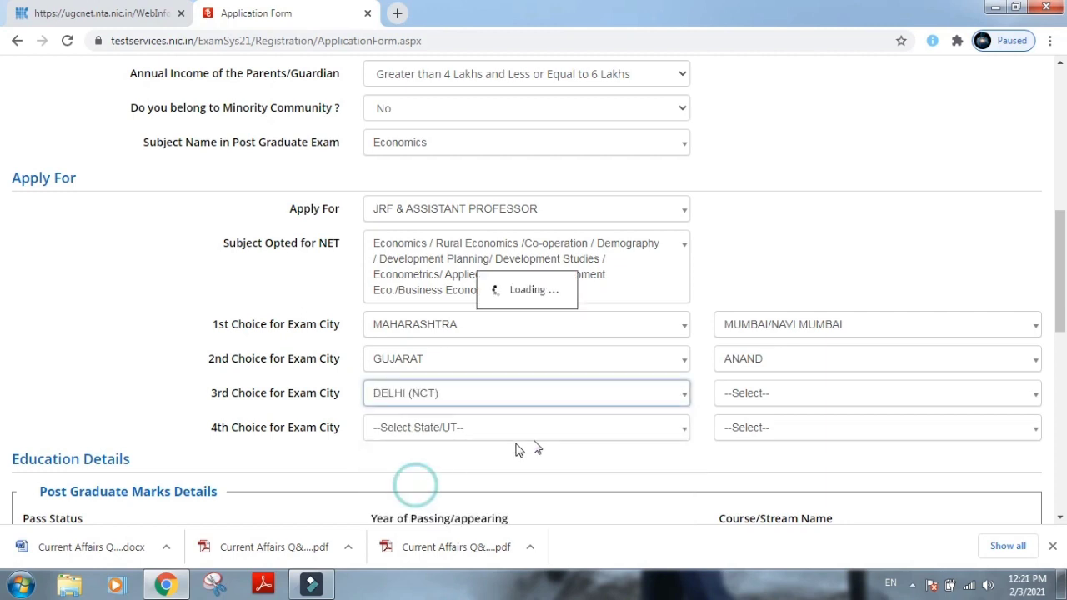
left_click(772, 399)
left_click(750, 461)
left_click(493, 435)
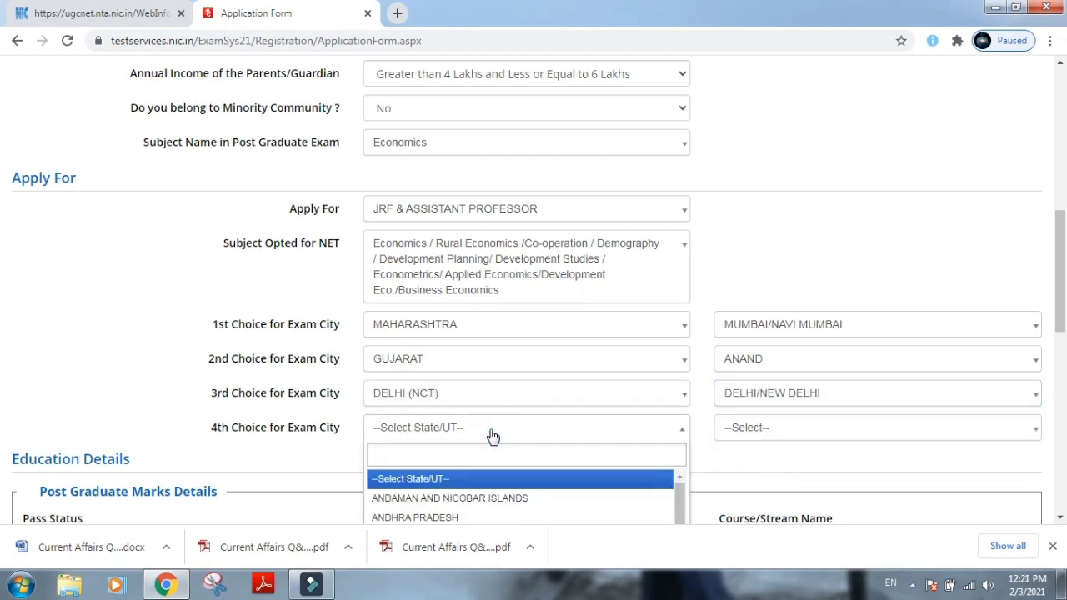
type("KAR")
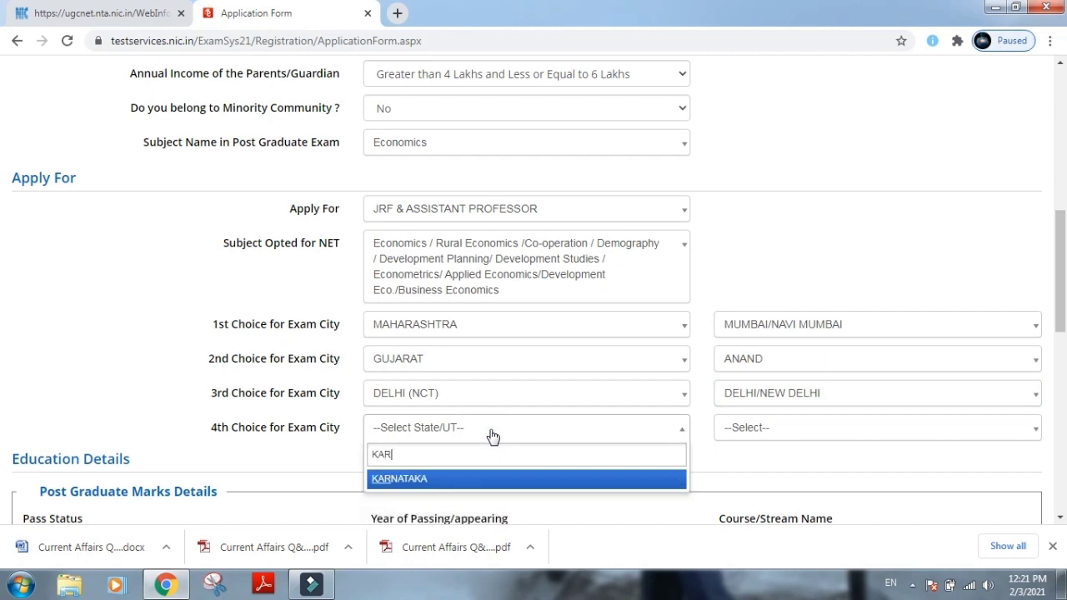
left_click(511, 480)
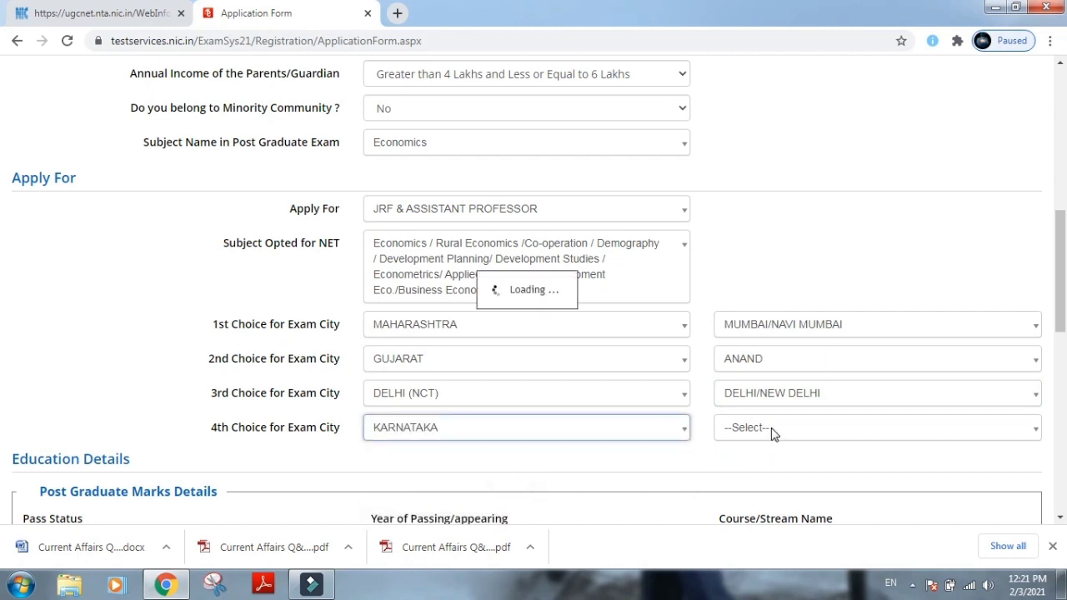
left_click(771, 433)
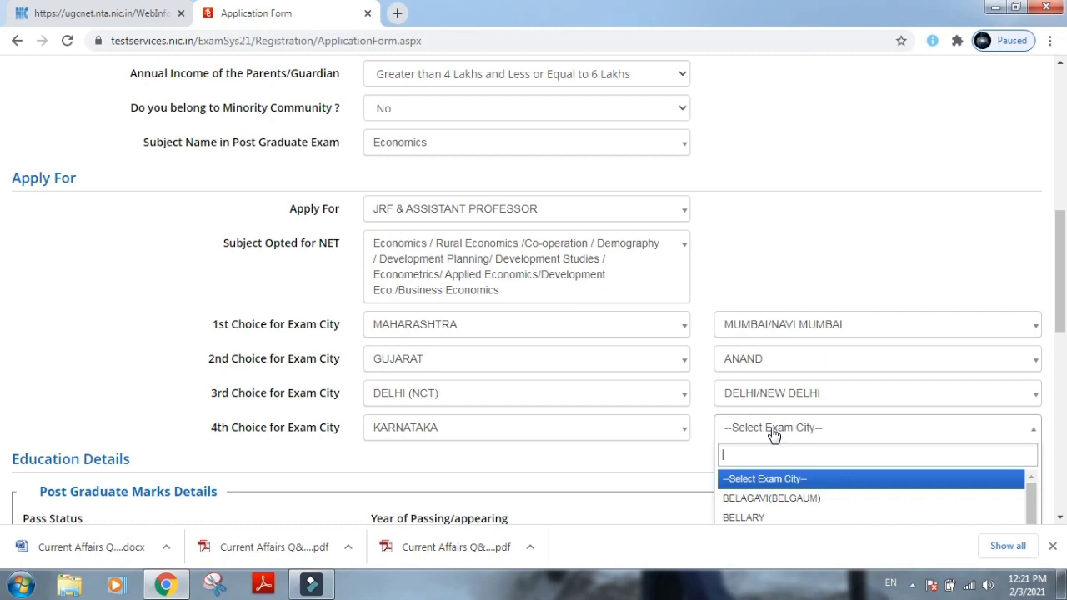
type("BAN")
key("BackSpace")
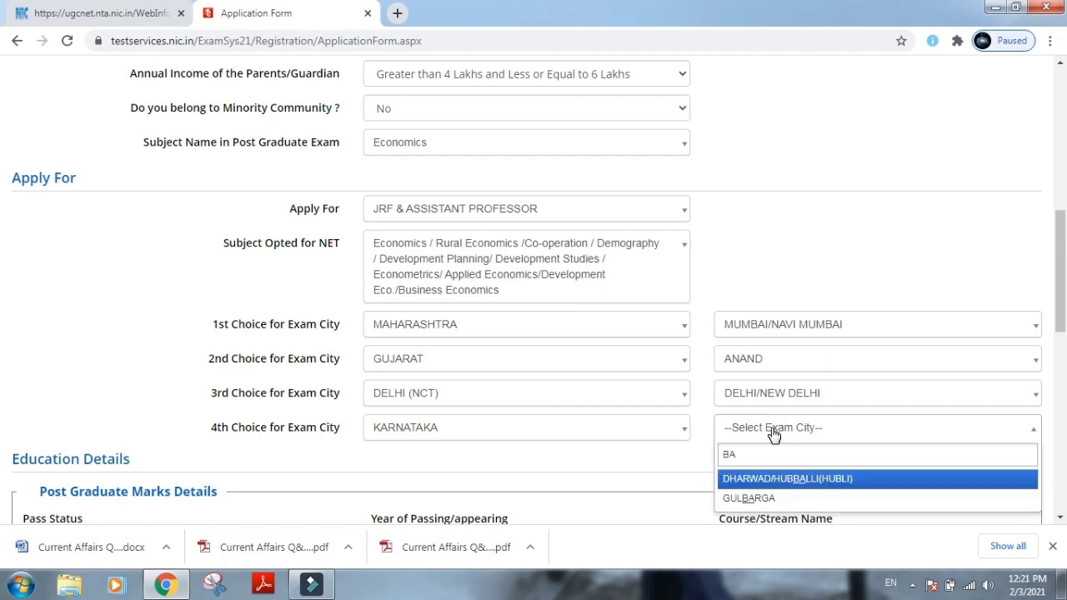
left_click(786, 500)
Mark the postgraduate degree as Passed in 2019, with course Master of Arts (MA).
scroll(634, 465, "down", 5)
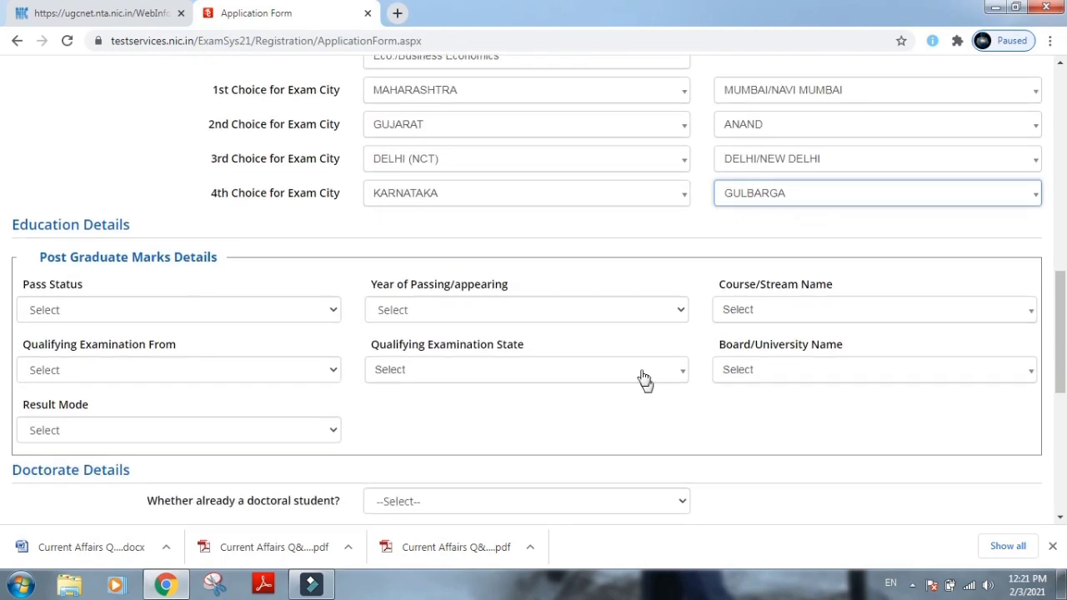
left_click(319, 152)
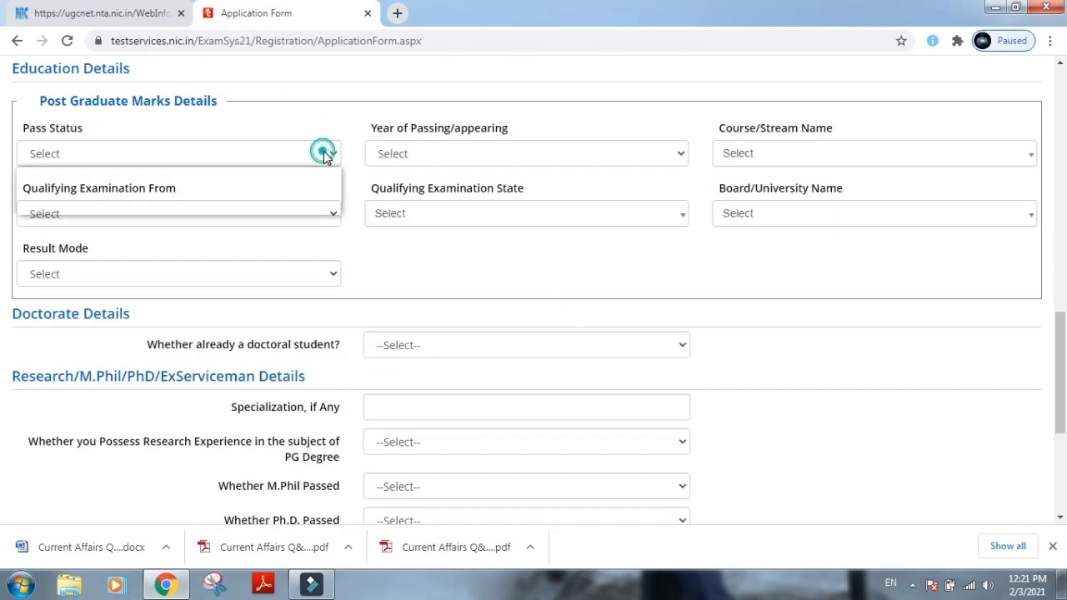
left_click(286, 193)
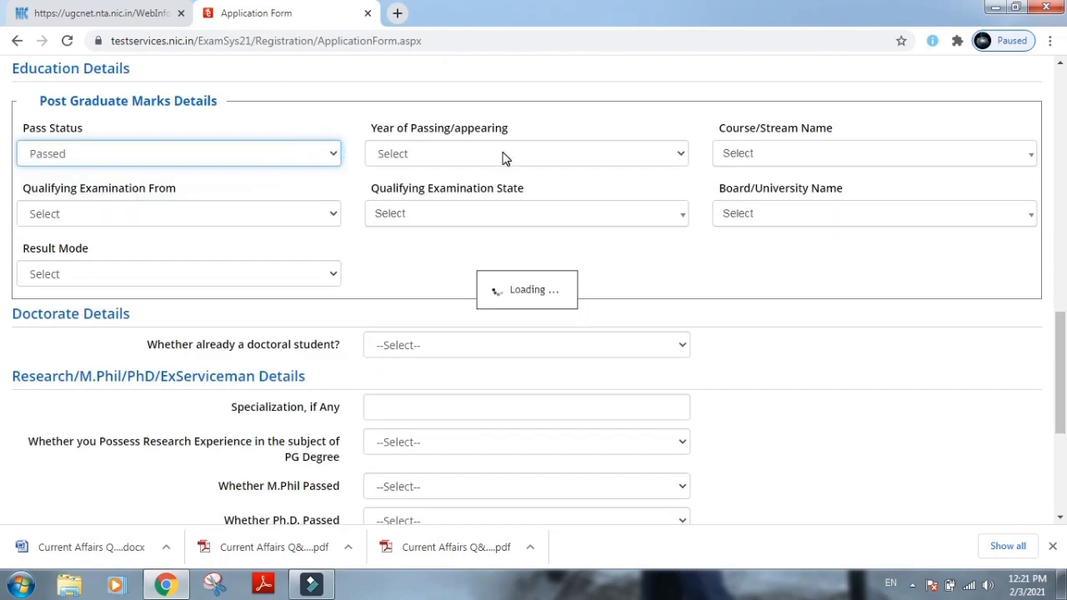
left_click(503, 156)
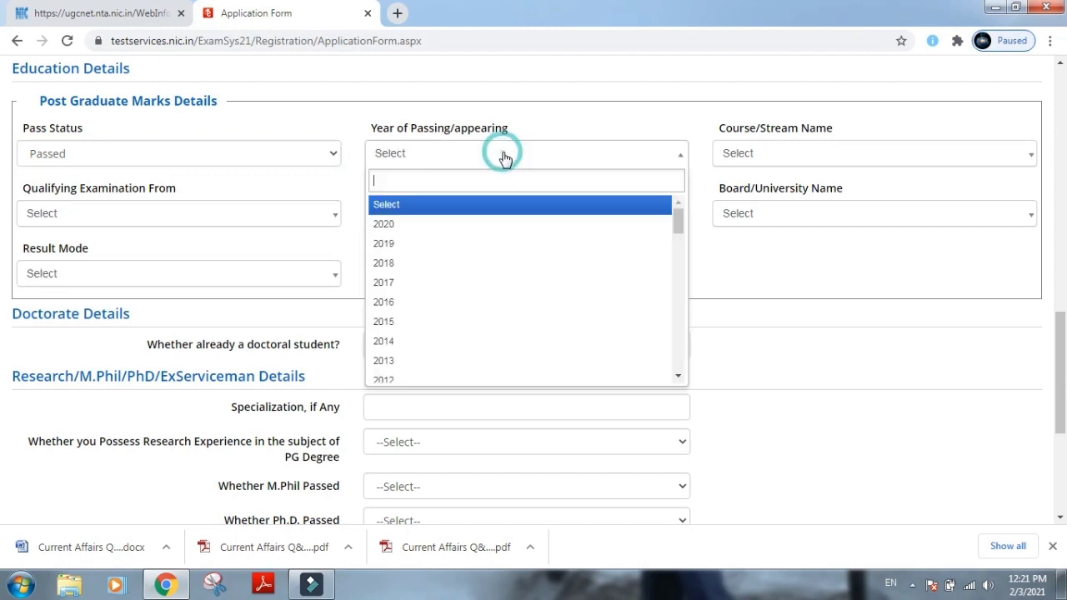
left_click(481, 252)
left_click(745, 155)
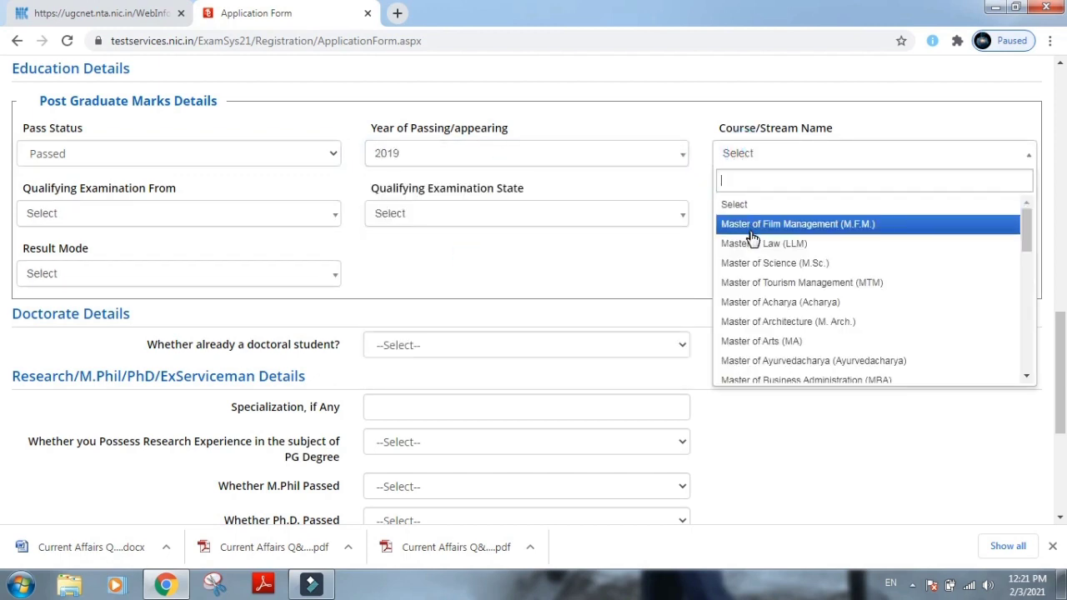
left_click(754, 341)
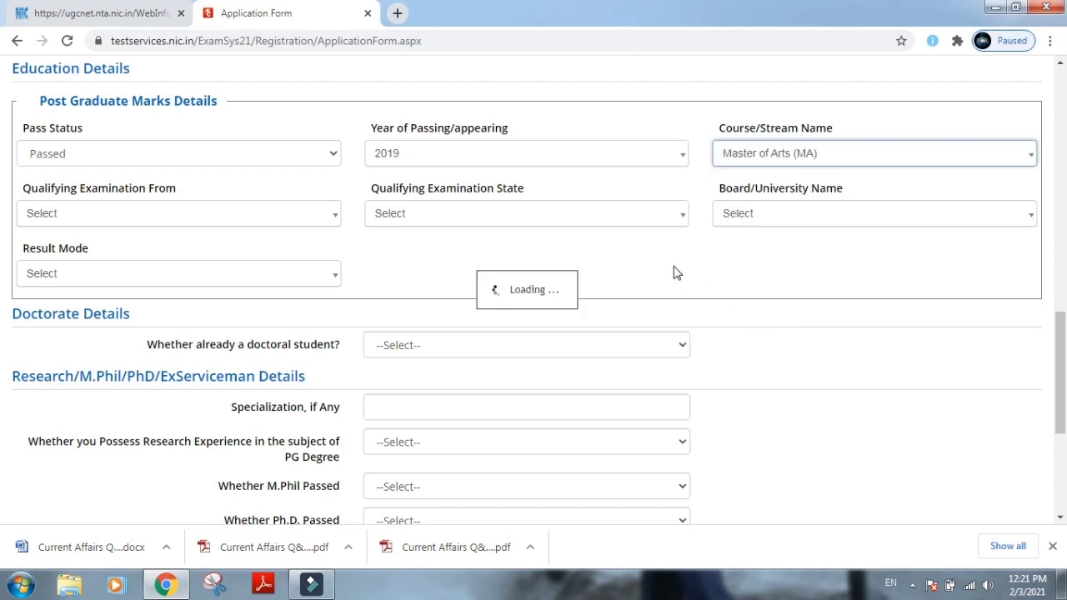
left_click(760, 153)
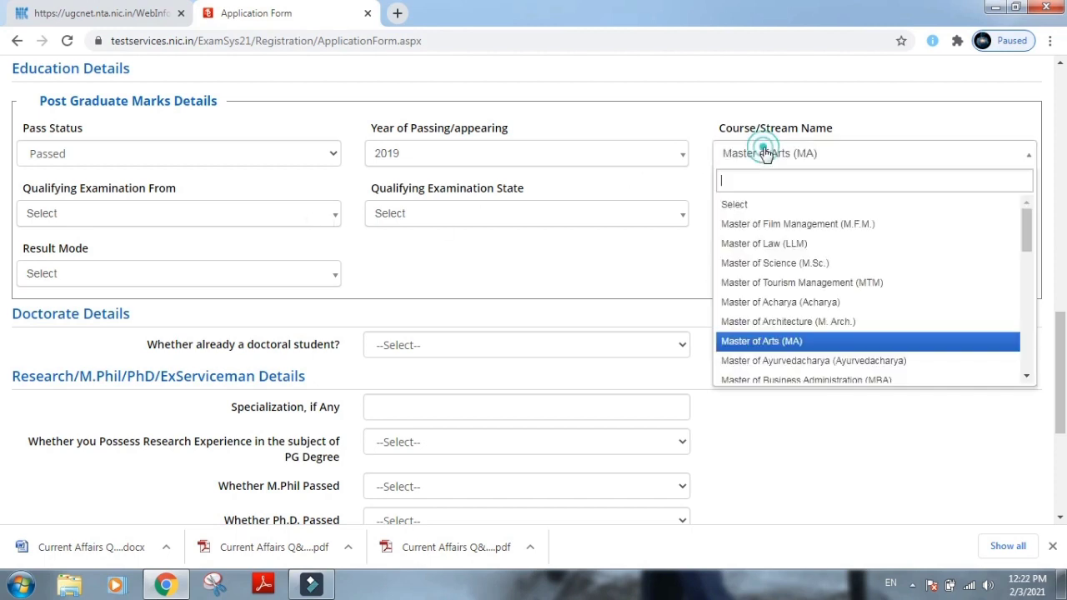
scroll(767, 338, "down", 5)
left_click(558, 279)
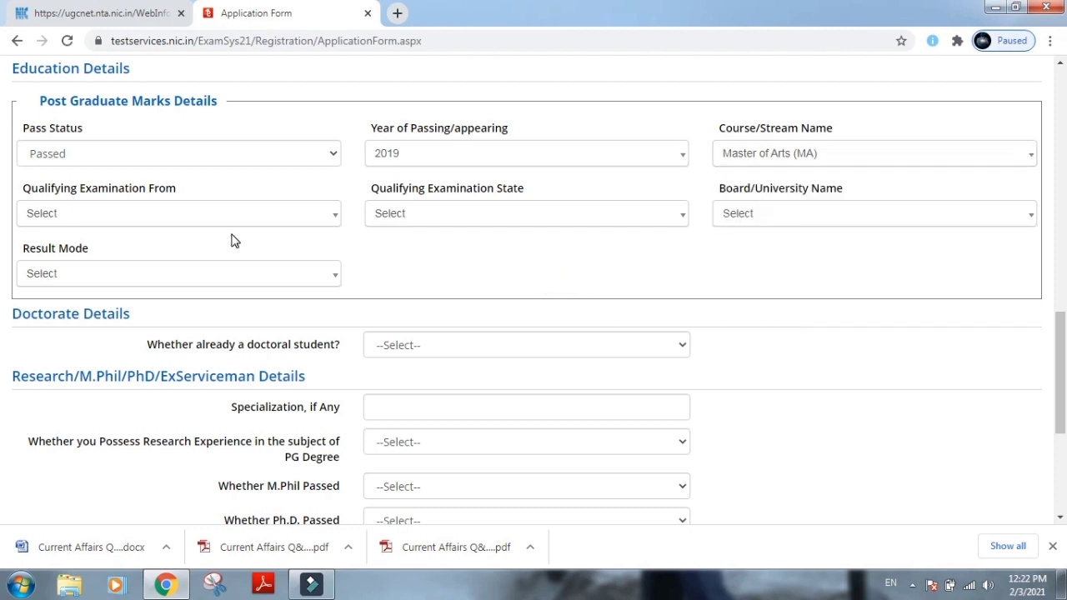
Set the qualifying exam country to India and state to MAHARASTRA, then tab to calculate 68.17%.
left_click(142, 214)
left_click(98, 285)
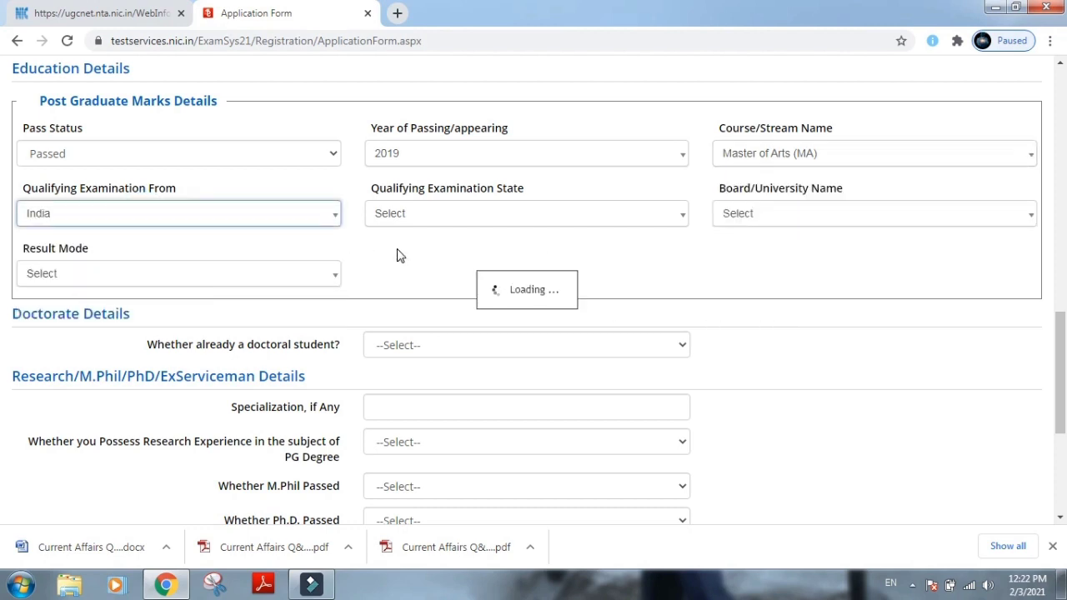
left_click(405, 220)
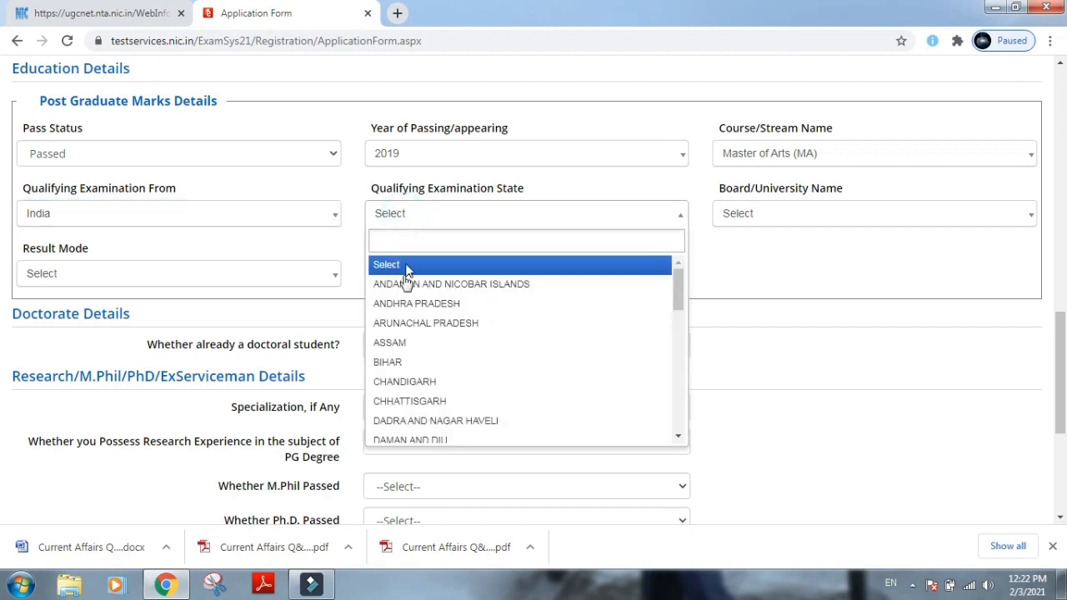
type("IG")
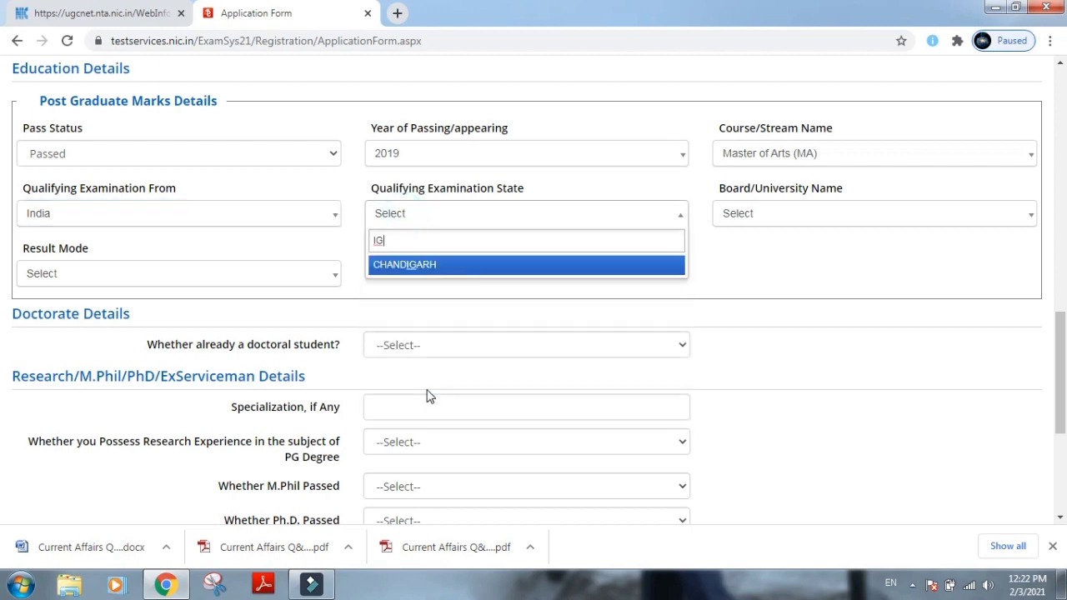
key("BackSpace")
key("BackSpace")
type("MA")
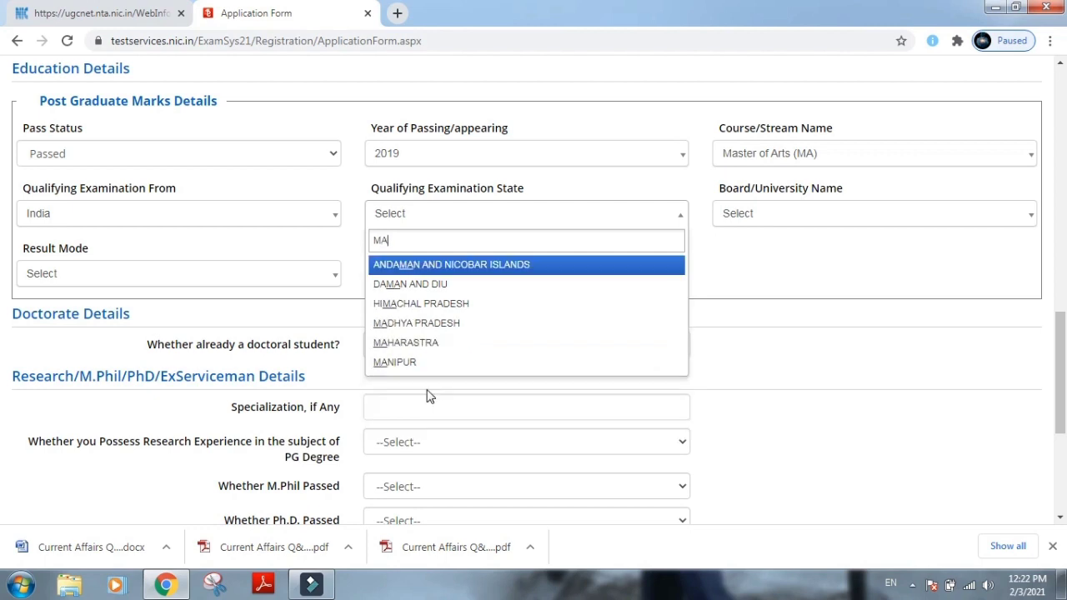
type("H")
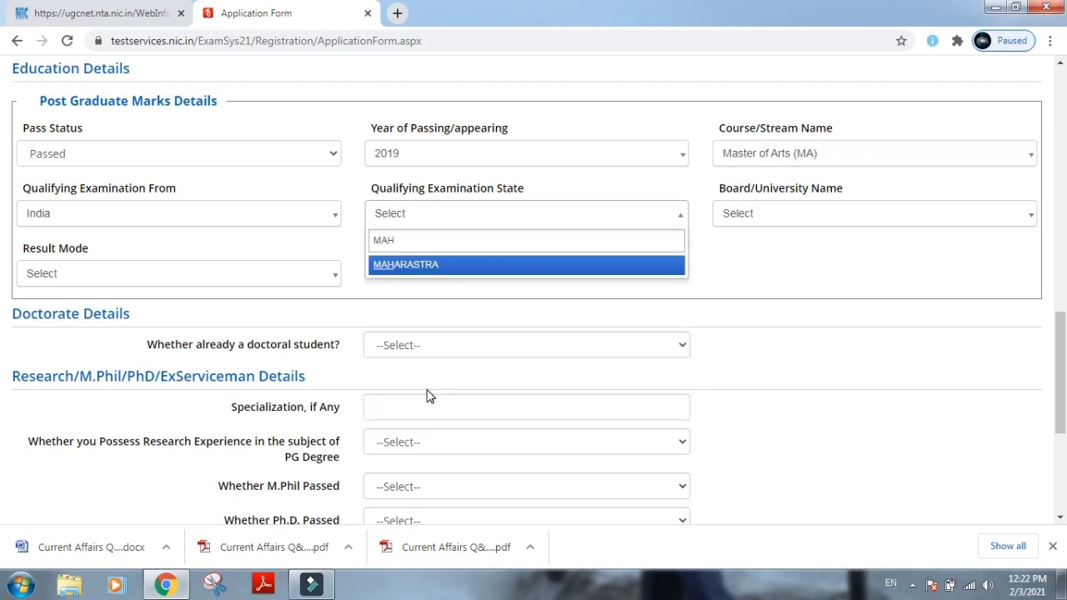
left_click(409, 264)
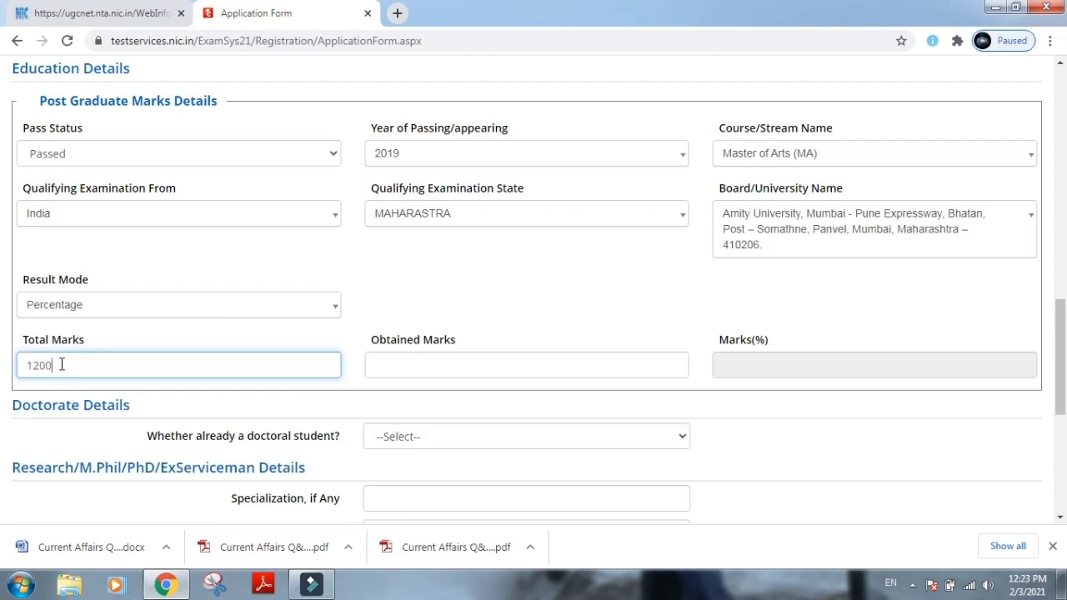
key("Tab")
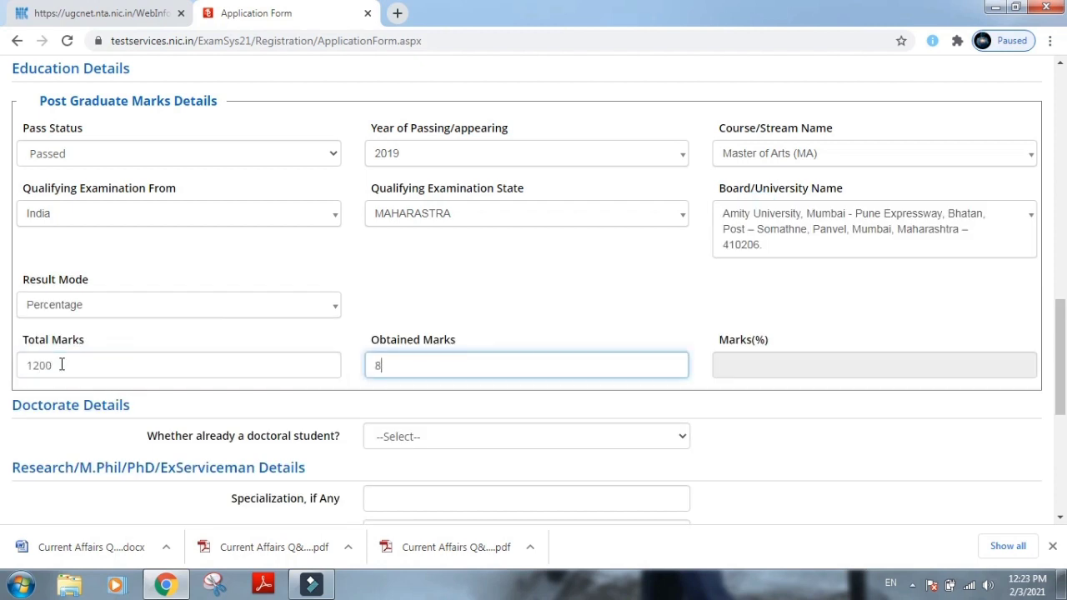
key("Tab")
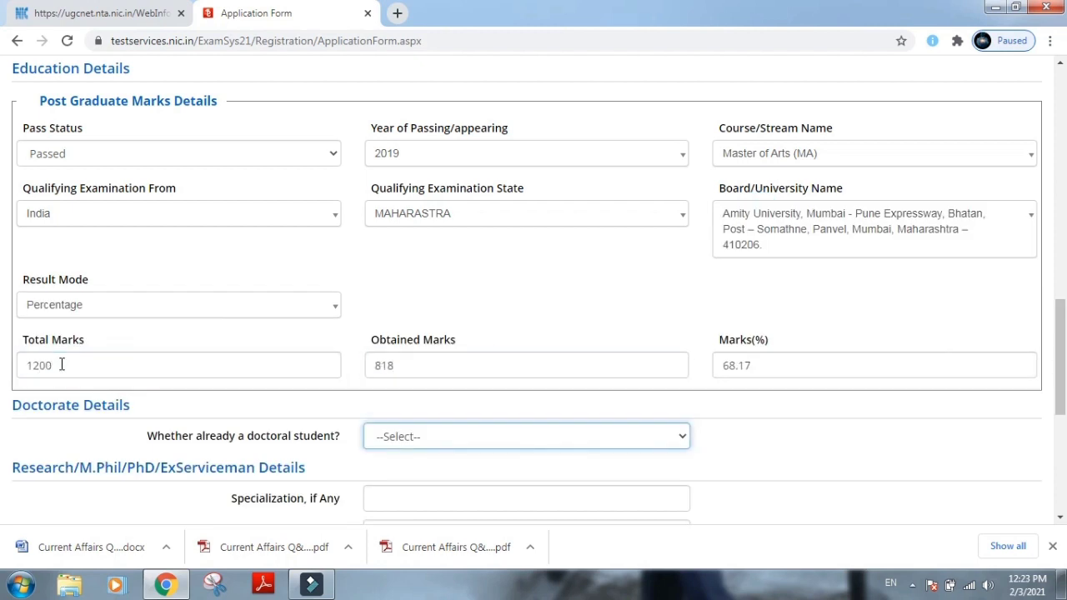
scroll(60, 364, "down", 2)
Answer No to being a doctoral student and to having research experience.
left_click(469, 278)
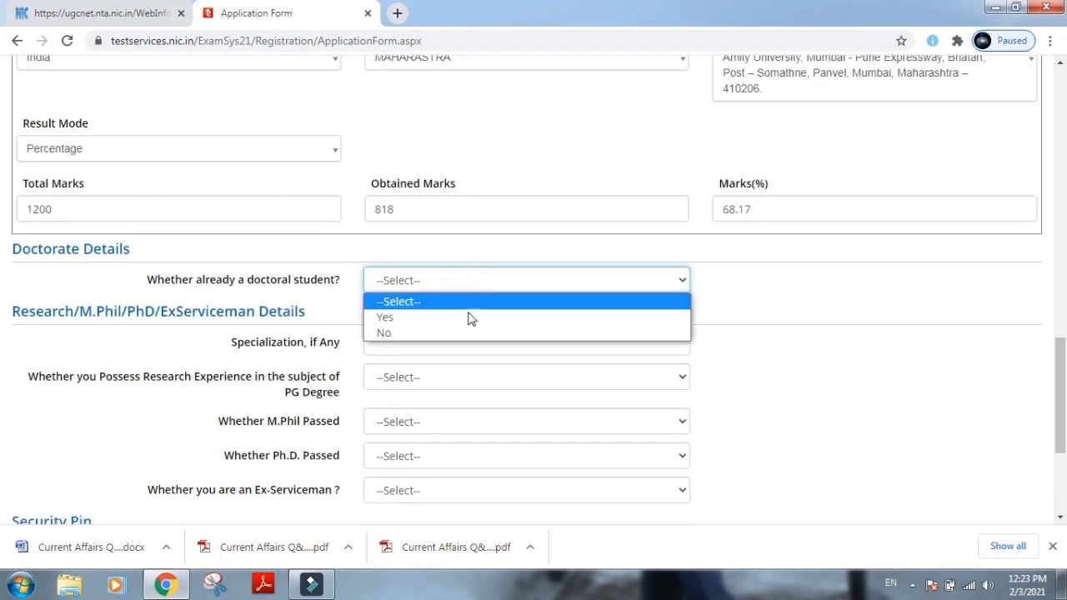
left_click(467, 332)
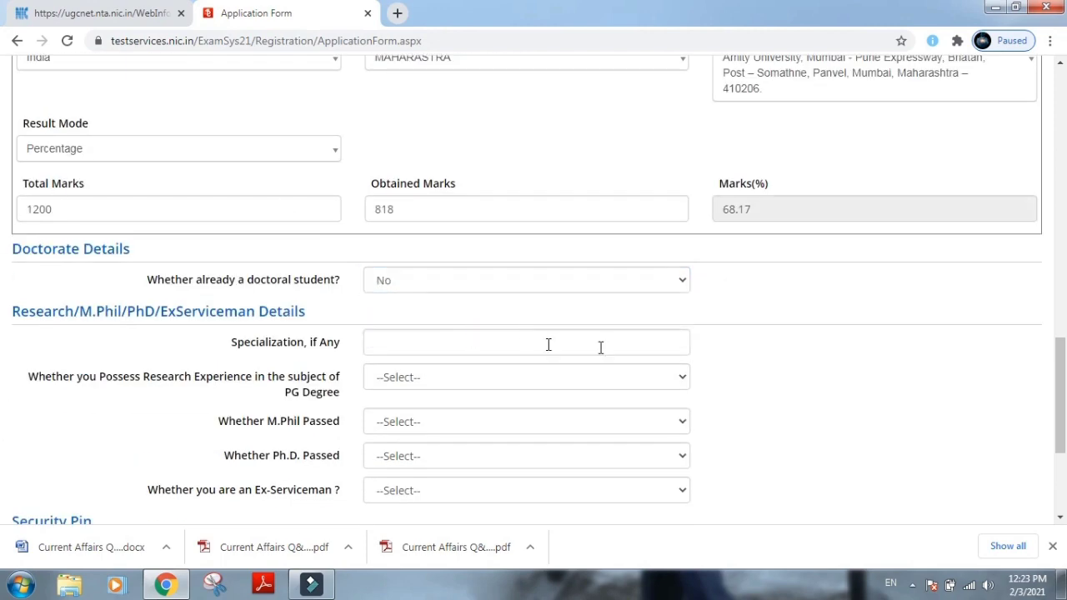
scroll(658, 306, "down", 1)
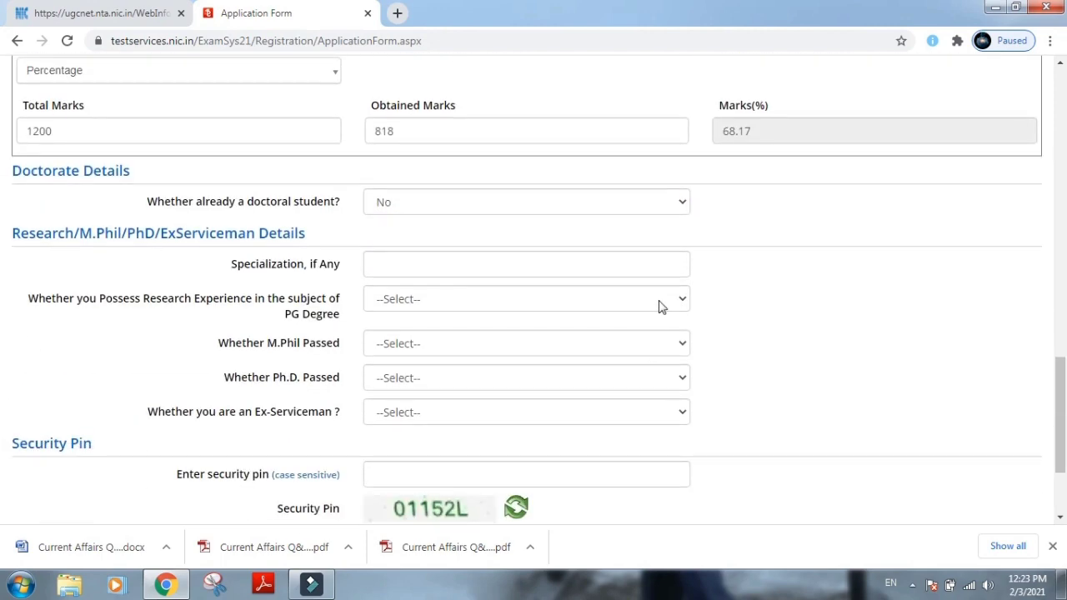
left_click(564, 306)
left_click(539, 353)
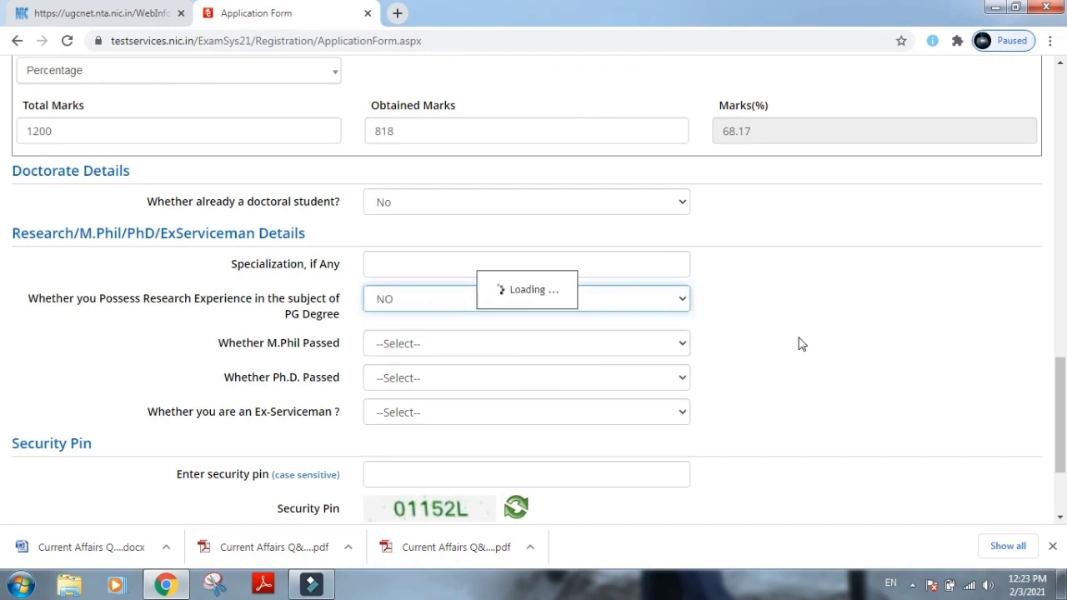
Answer NO to M.Phil passed, Ph.D. passed and ex-serviceman, and select the security pin box.
left_click(533, 342)
left_click(490, 395)
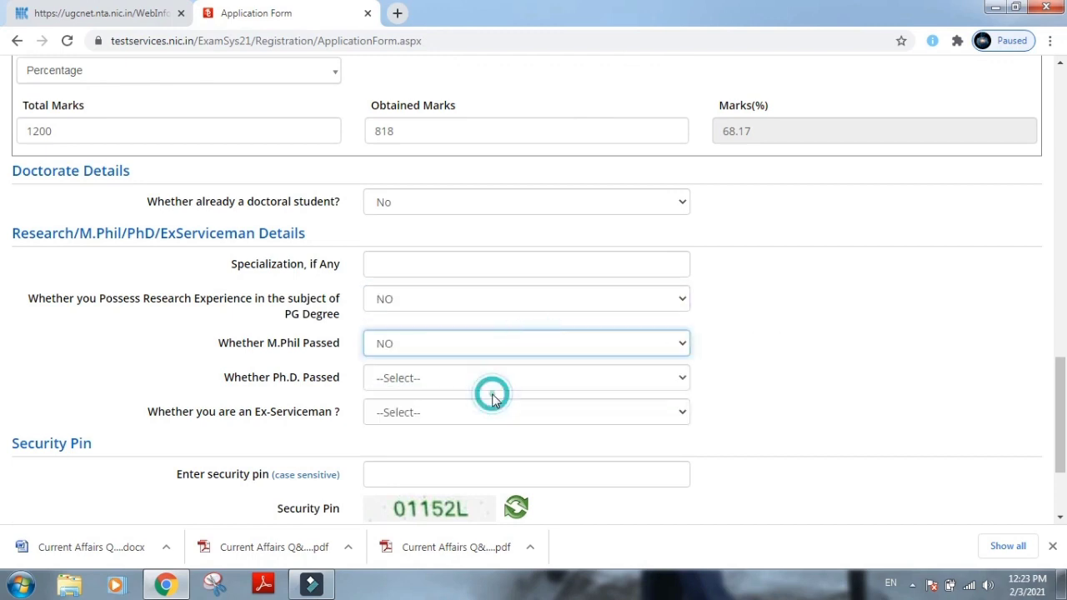
left_click(496, 382)
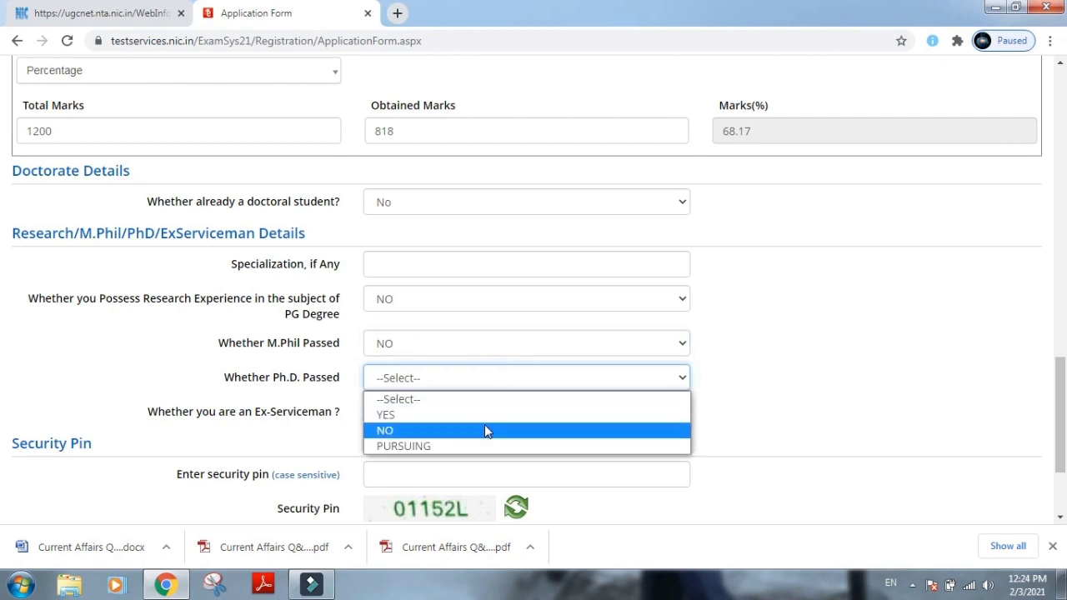
left_click(486, 428)
left_click(491, 414)
left_click(490, 462)
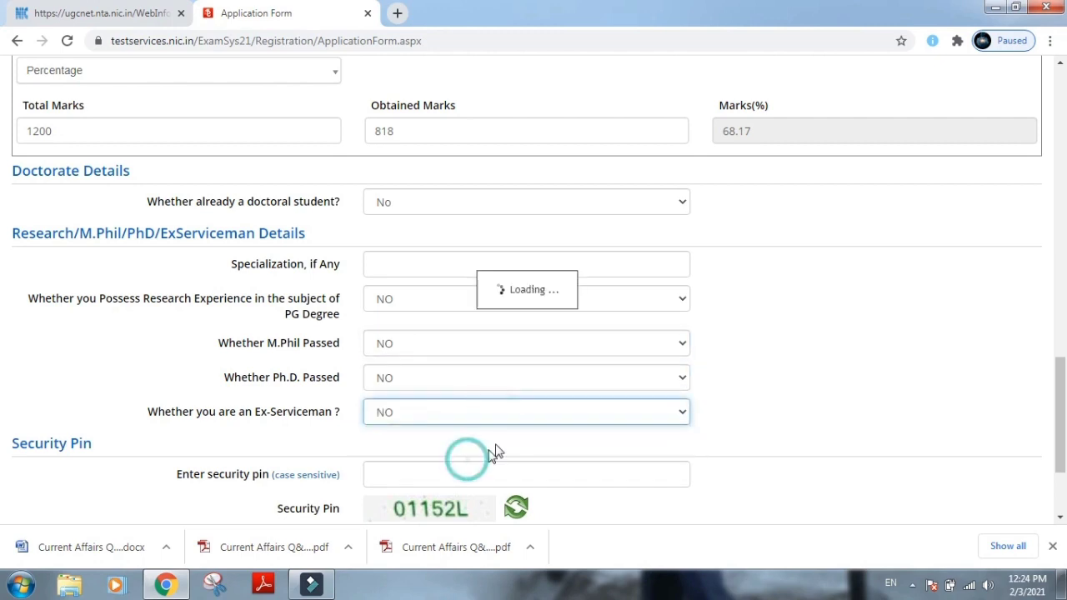
scroll(463, 465, "down", 1)
left_click(397, 402)
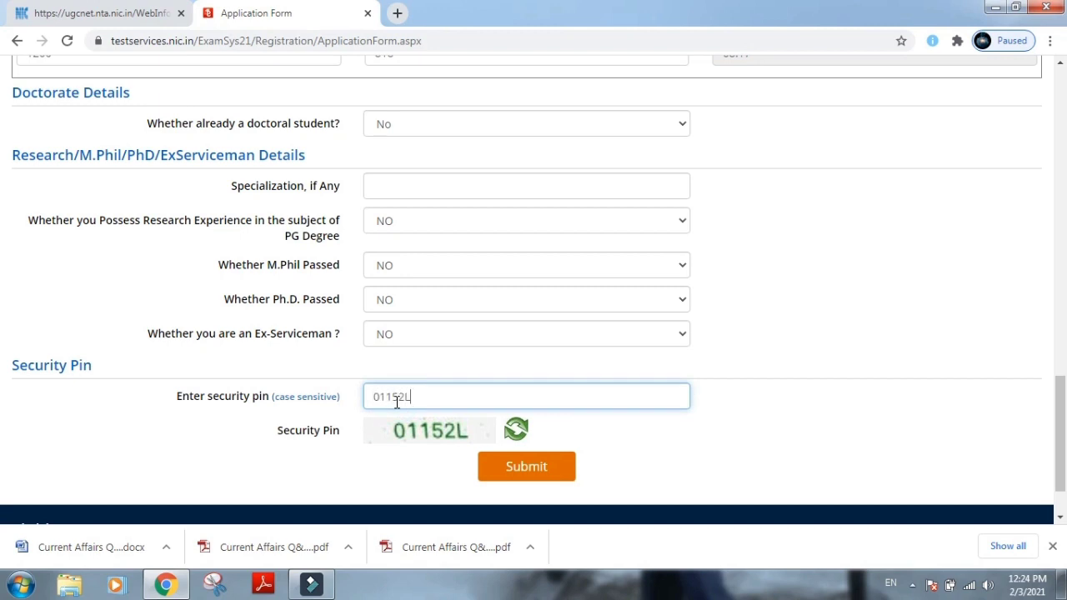
Enter the displayed security pin and submit the form, dismissing the review notice.
type("01152L")
left_click(501, 473)
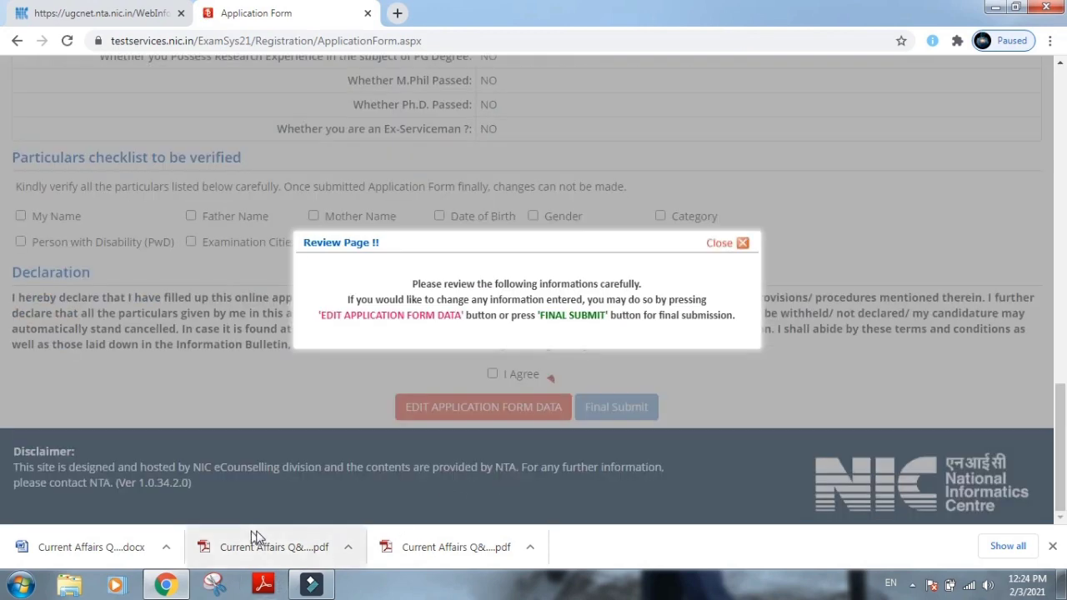
left_click(722, 242)
Tick all eleven review checklist items, from My Name through Person with Disability, as verified.
left_click(21, 216)
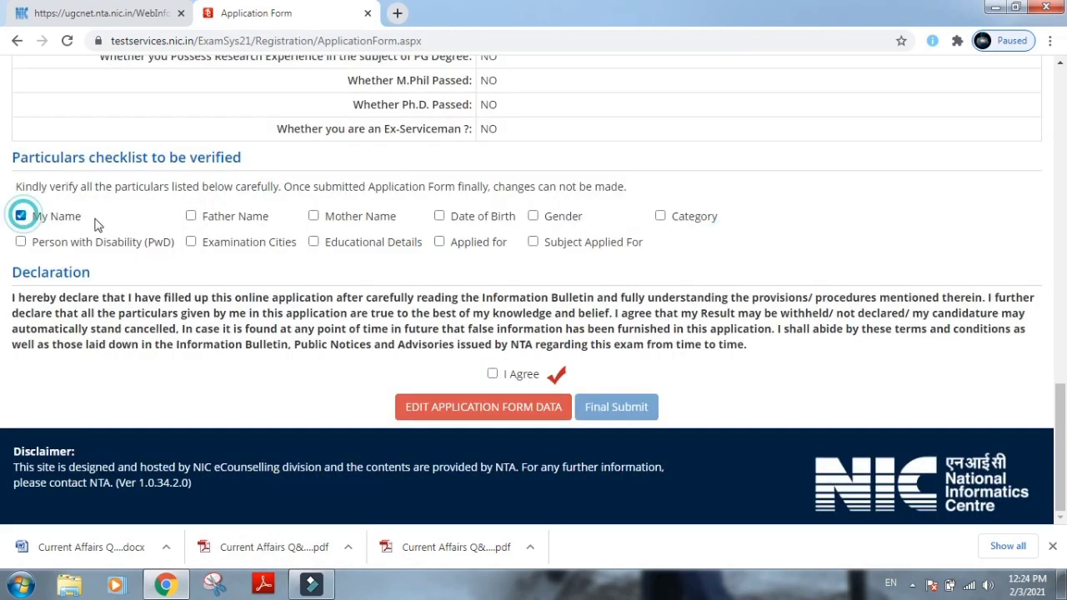
left_click(190, 216)
left_click(313, 216)
left_click(442, 217)
left_click(533, 216)
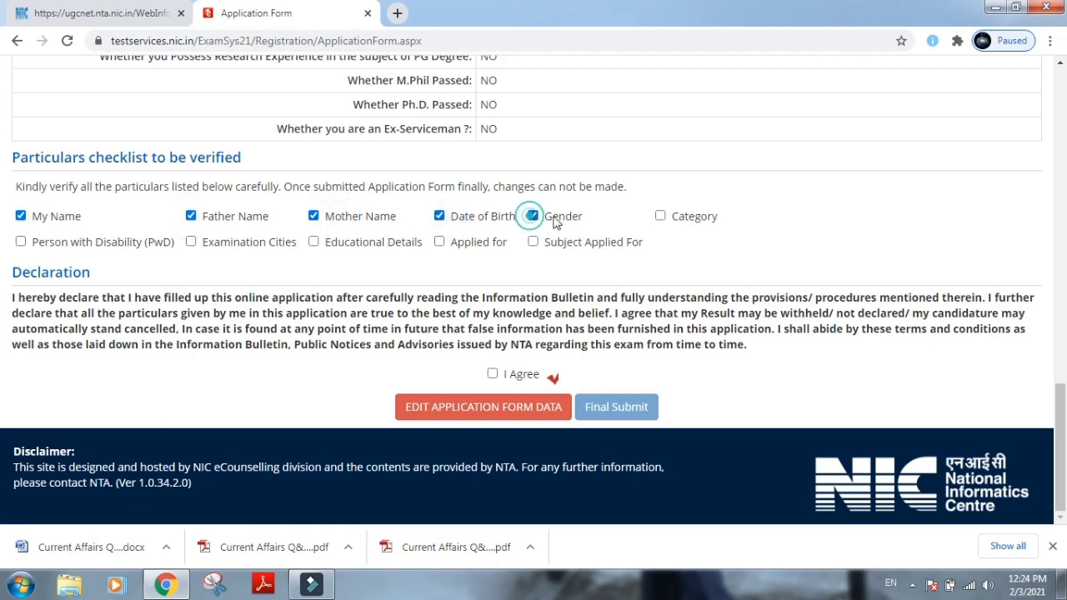
left_click(660, 216)
left_click(578, 243)
left_click(465, 240)
left_click(349, 241)
left_click(191, 242)
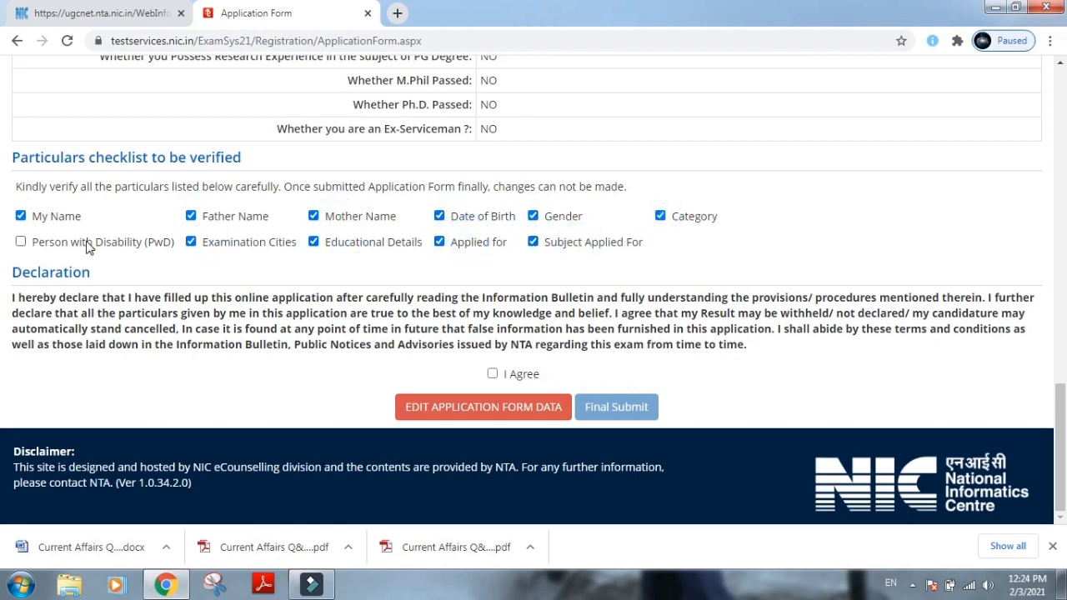
left_click(85, 241)
Accept the declaration and confirm the Final Submit of the application form.
left_click(493, 374)
left_click(596, 408)
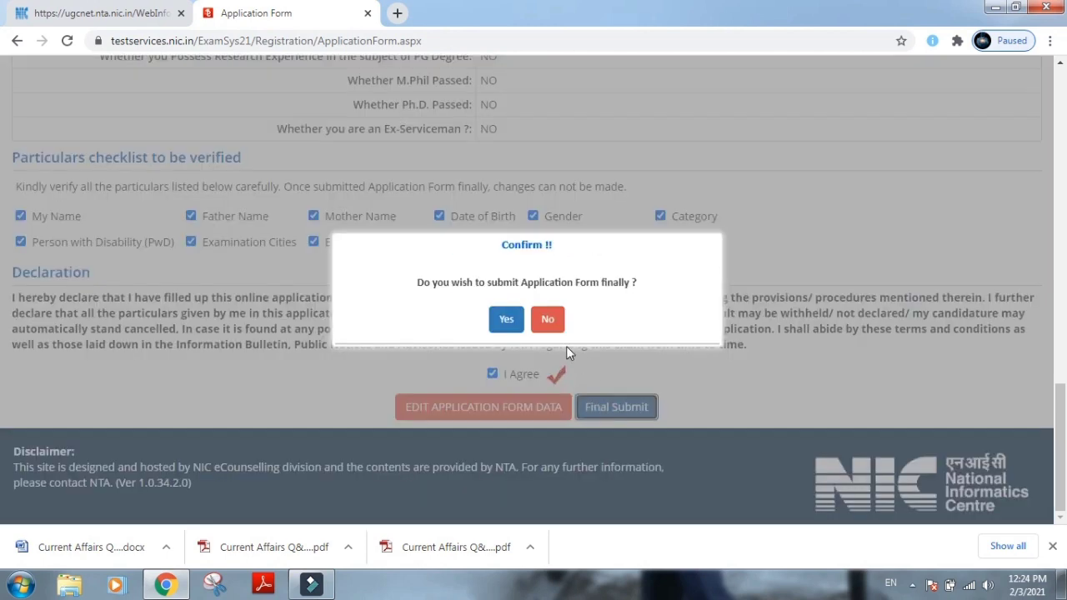
left_click(506, 319)
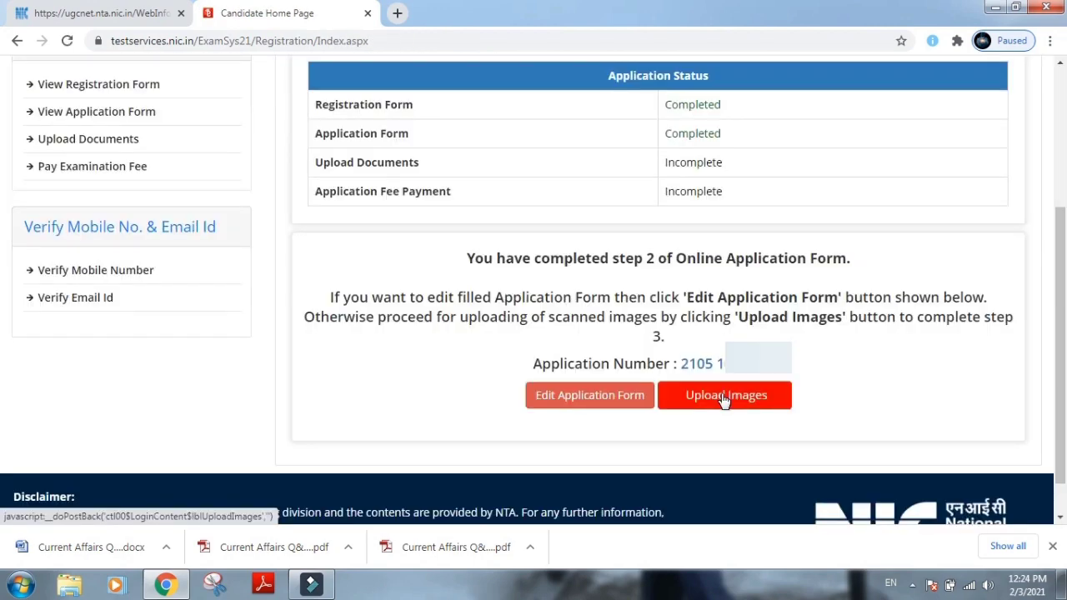
Go to the scanned image upload and choose the photograph file.
left_click(723, 397)
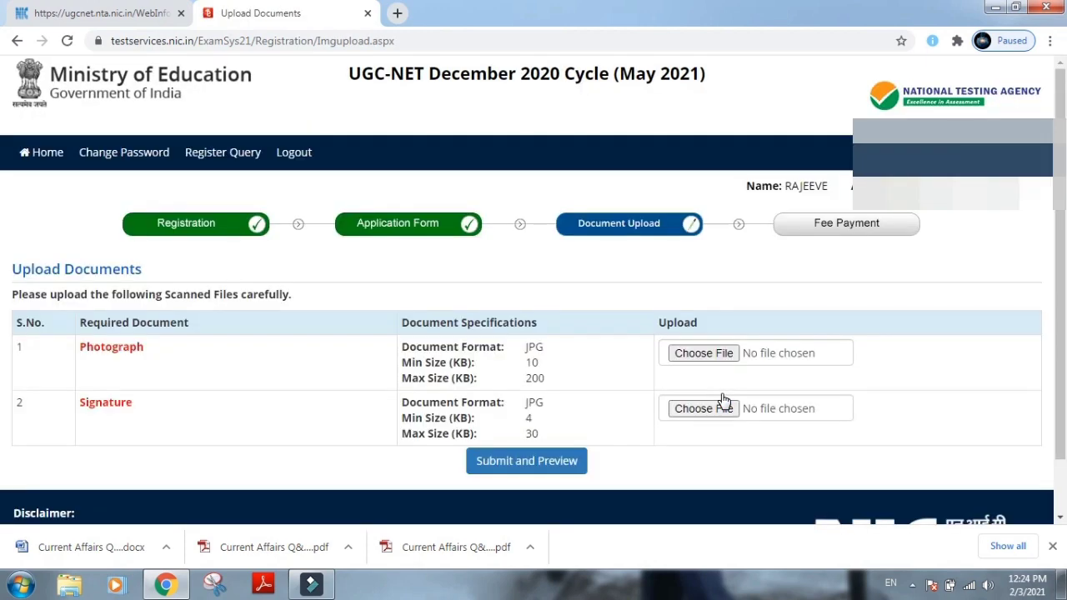
scroll(723, 400, "down", 2)
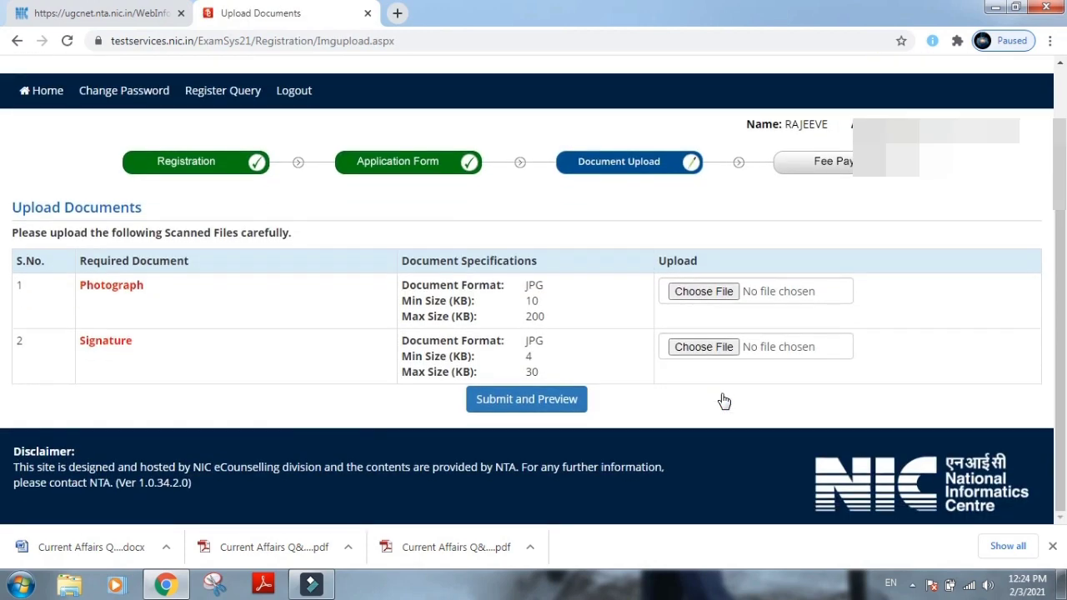
left_click(703, 291)
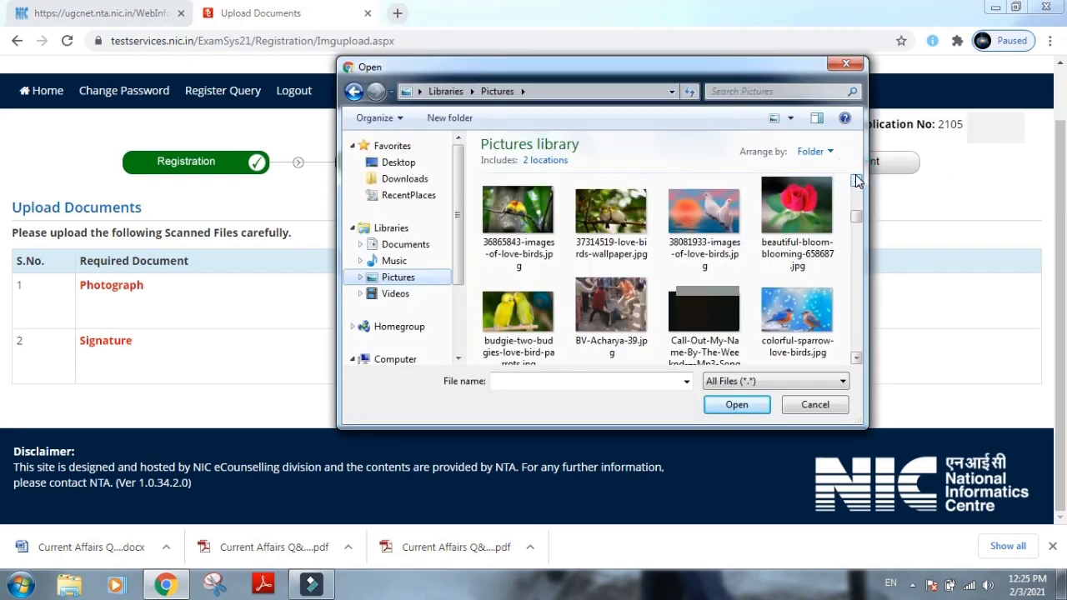
left_click(704, 314)
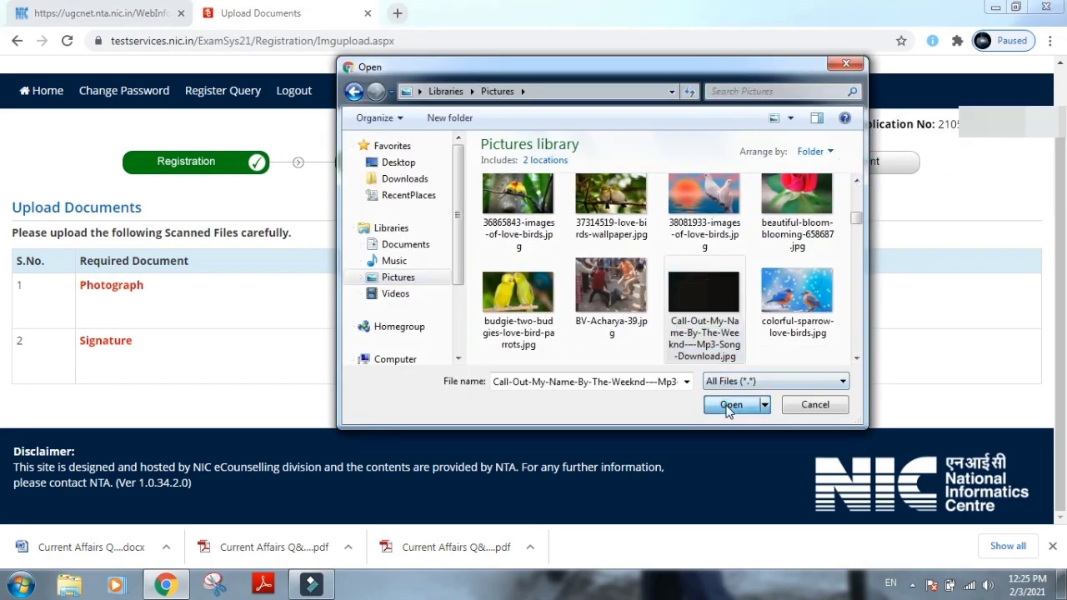
left_click(733, 404)
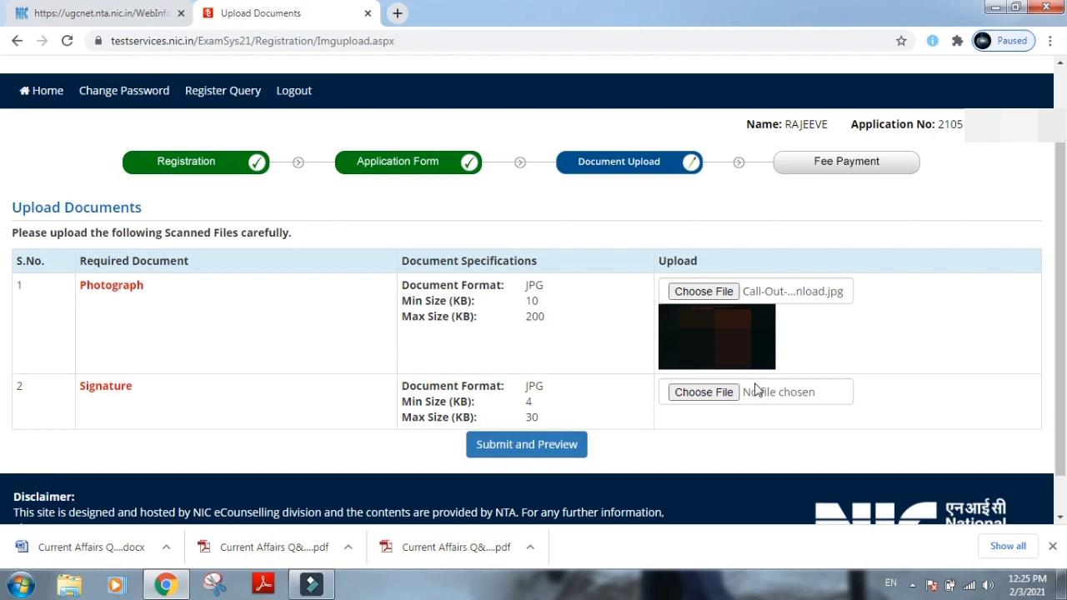
Choose the signature image from the desktop and submit both files for preview.
left_click(704, 393)
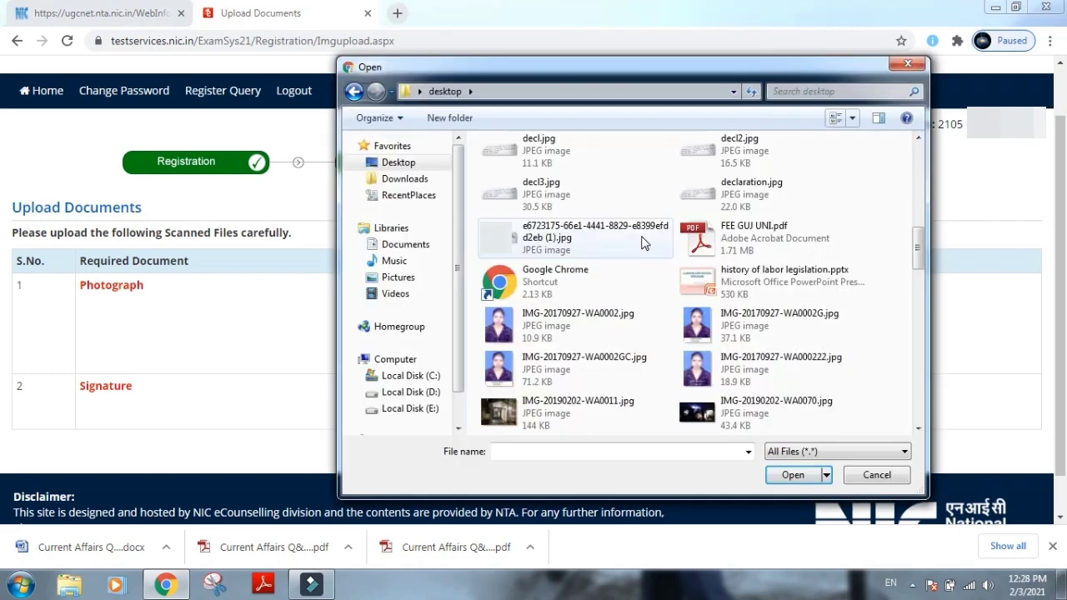
left_click(639, 241)
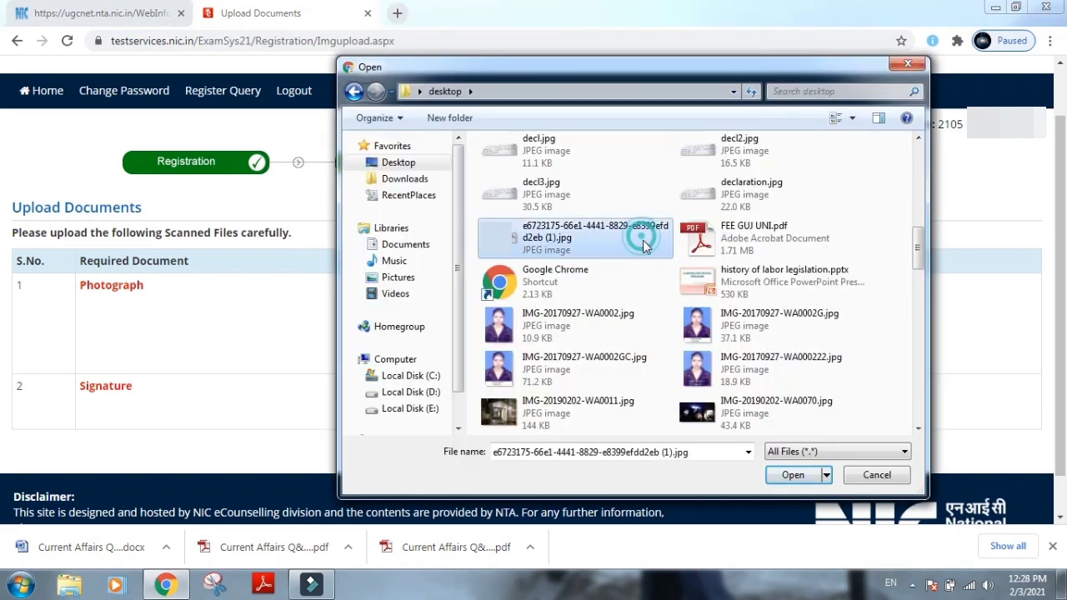
left_click(795, 474)
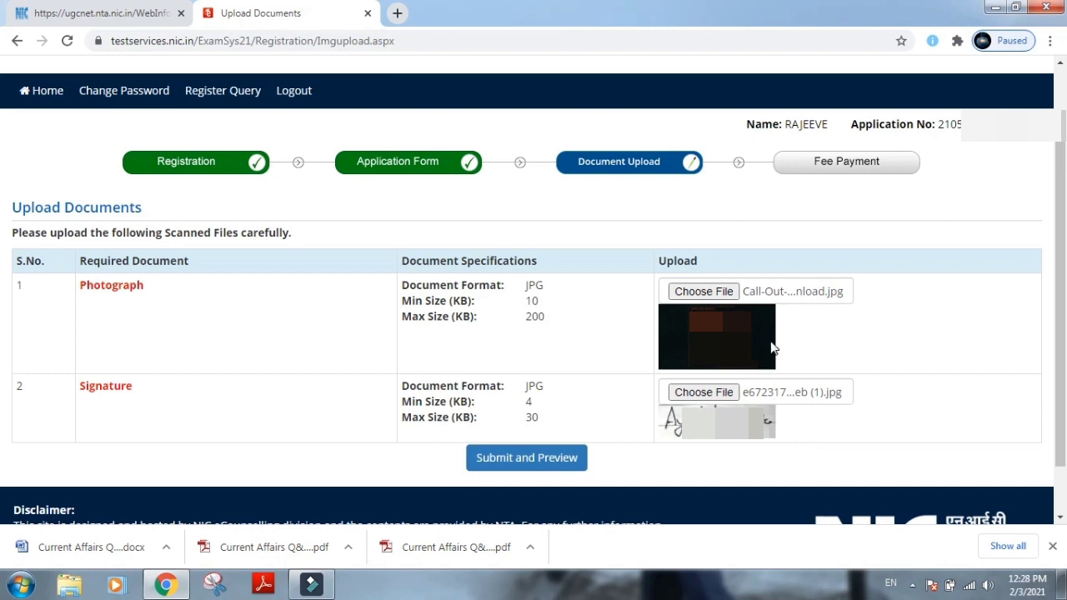
left_click(516, 460)
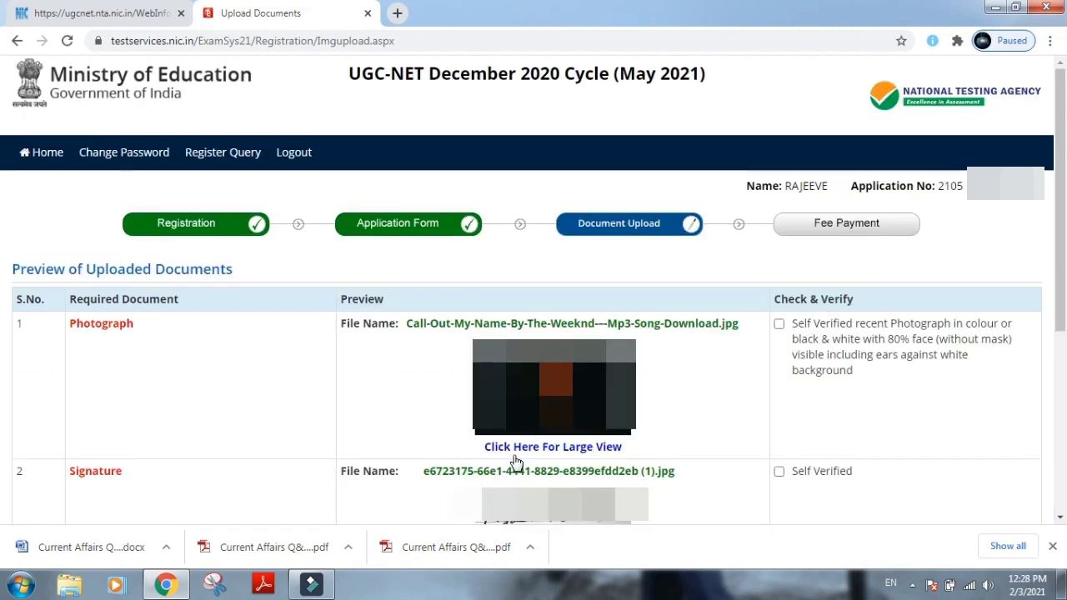
Self-verify photograph and signature, enter the security pin, accept the declaration and upload.
scroll(716, 333, "down", 2)
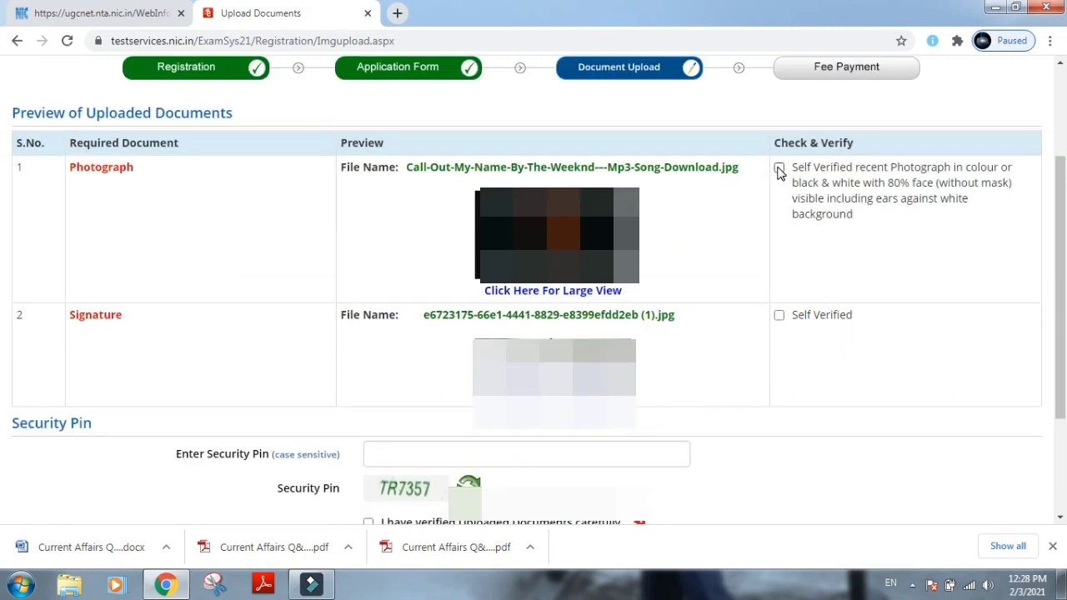
left_click(778, 169)
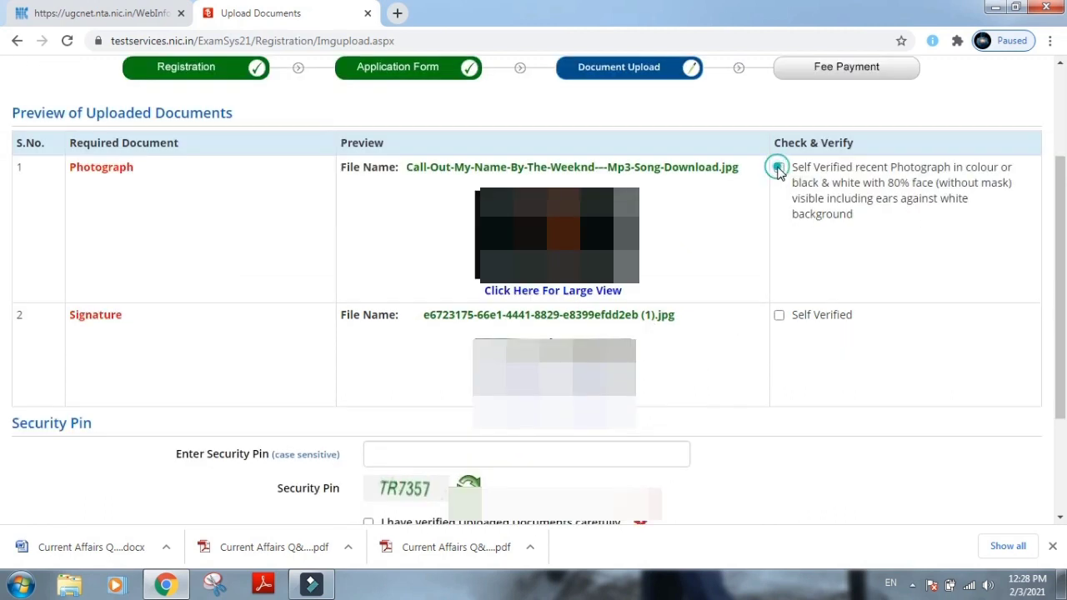
left_click(778, 316)
scroll(500, 333, "down", 2)
left_click(402, 306)
type("TR73")
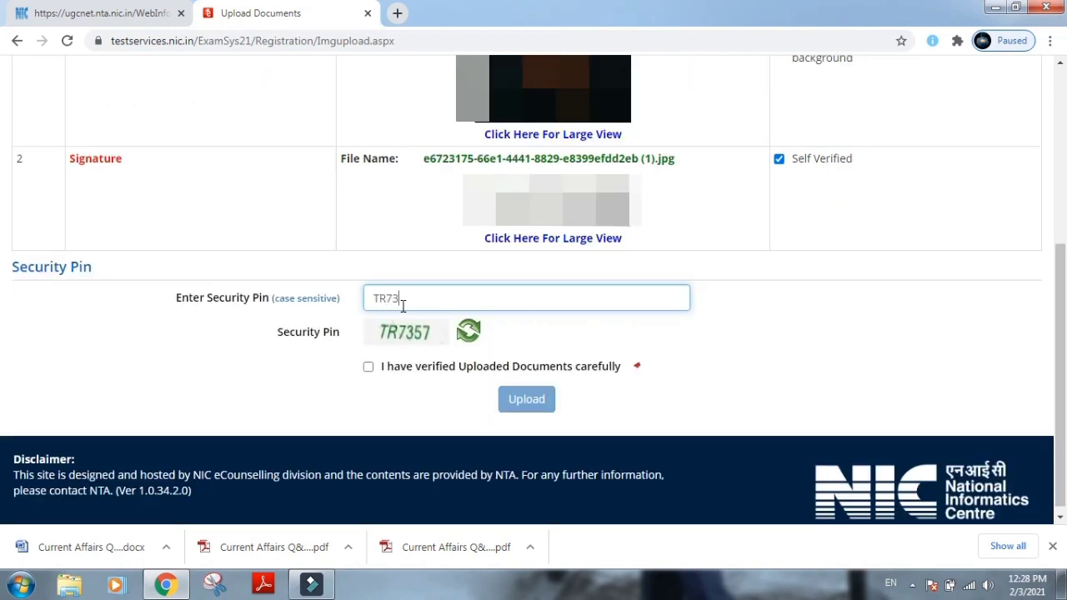
type("57")
left_click(367, 367)
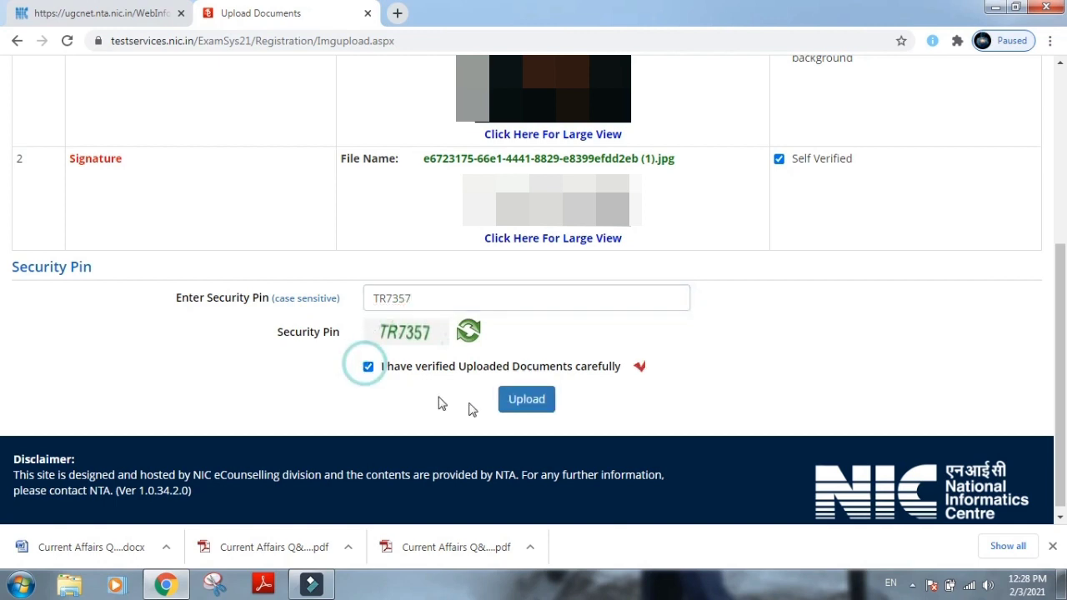
left_click(523, 400)
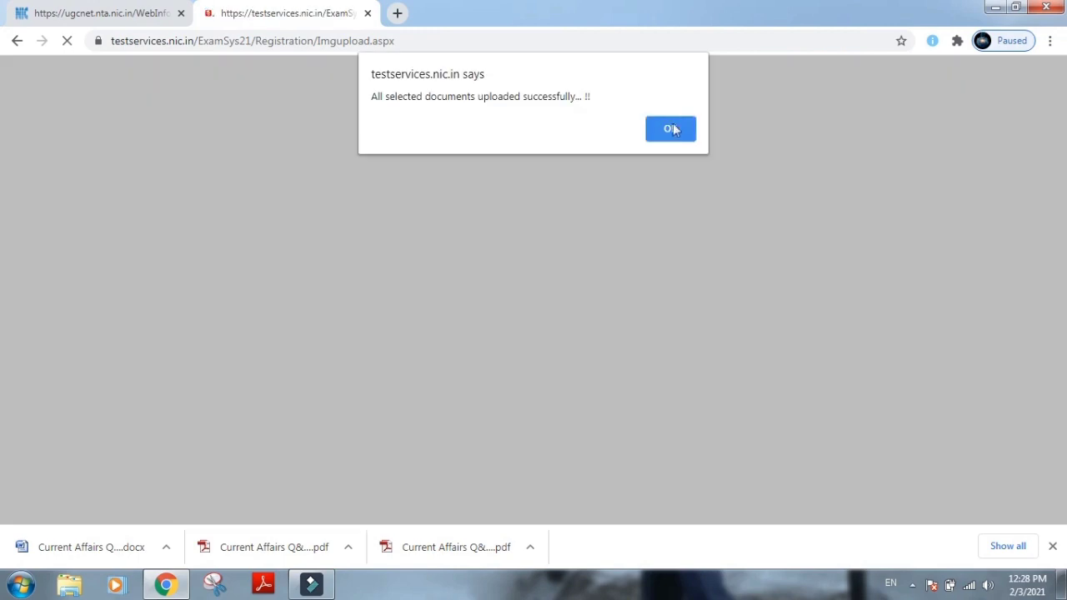
Dismiss the upload alert and choose Online Payment for the Rs. 1000 examination fee, confirming with OK.
left_click(674, 129)
scroll(642, 367, "down", 3)
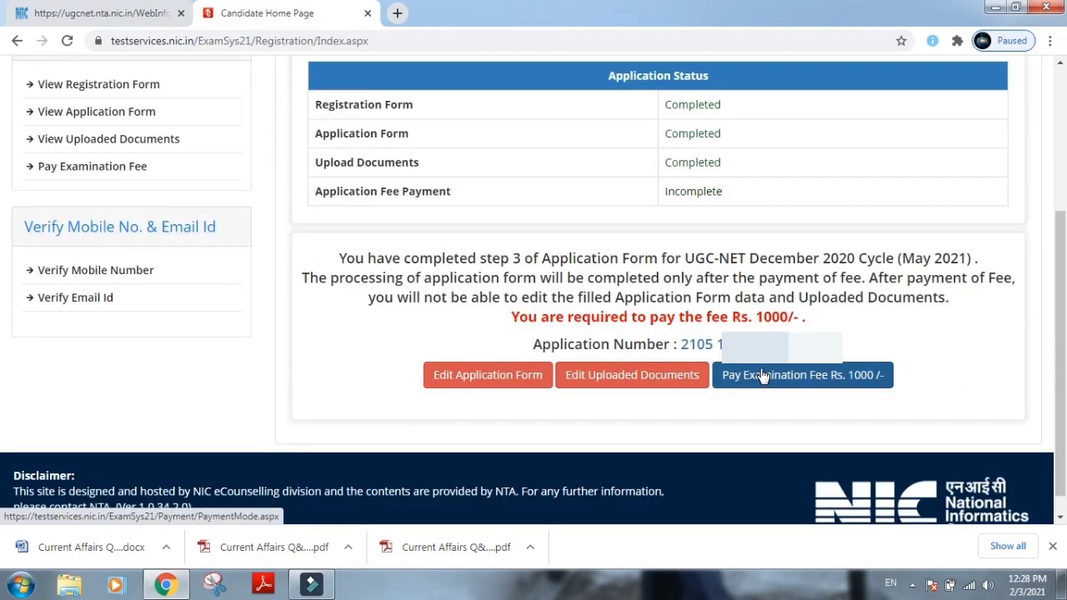
left_click(762, 375)
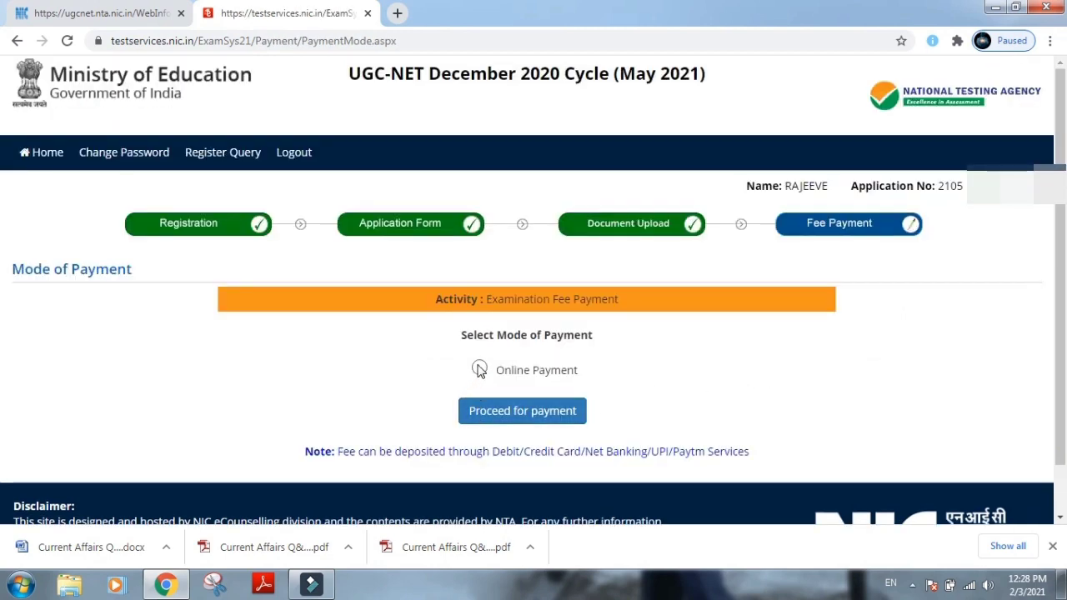
left_click(479, 369)
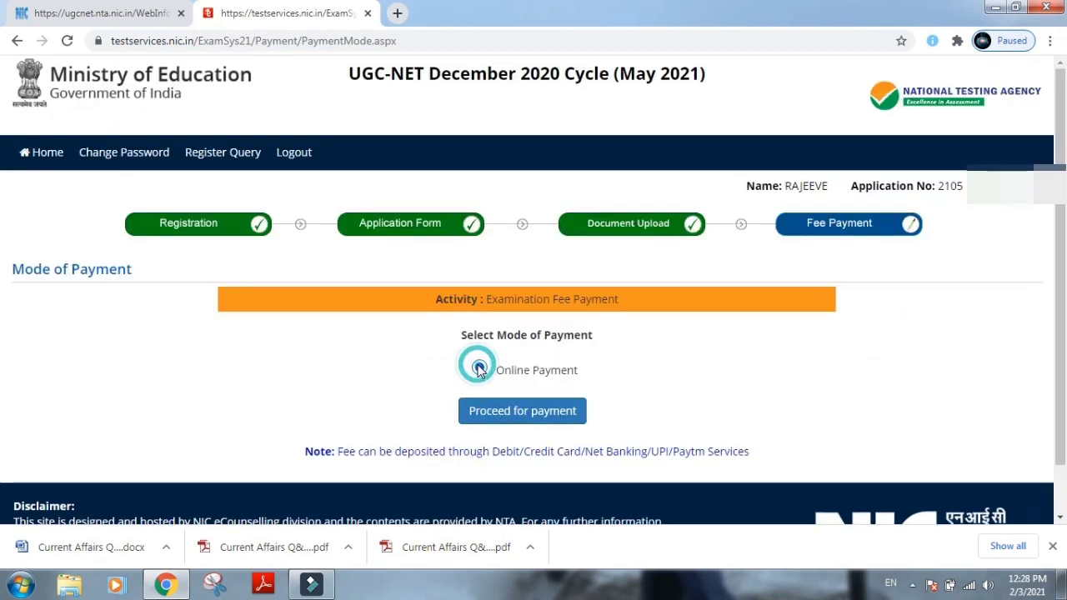
left_click(521, 411)
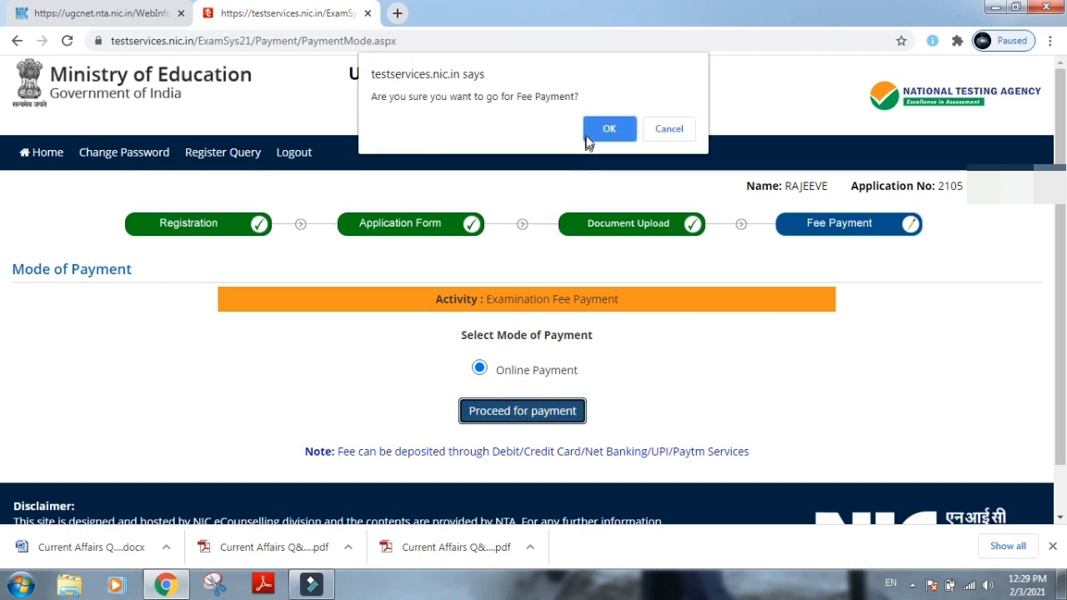
left_click(592, 135)
scroll(493, 425, "down", 2)
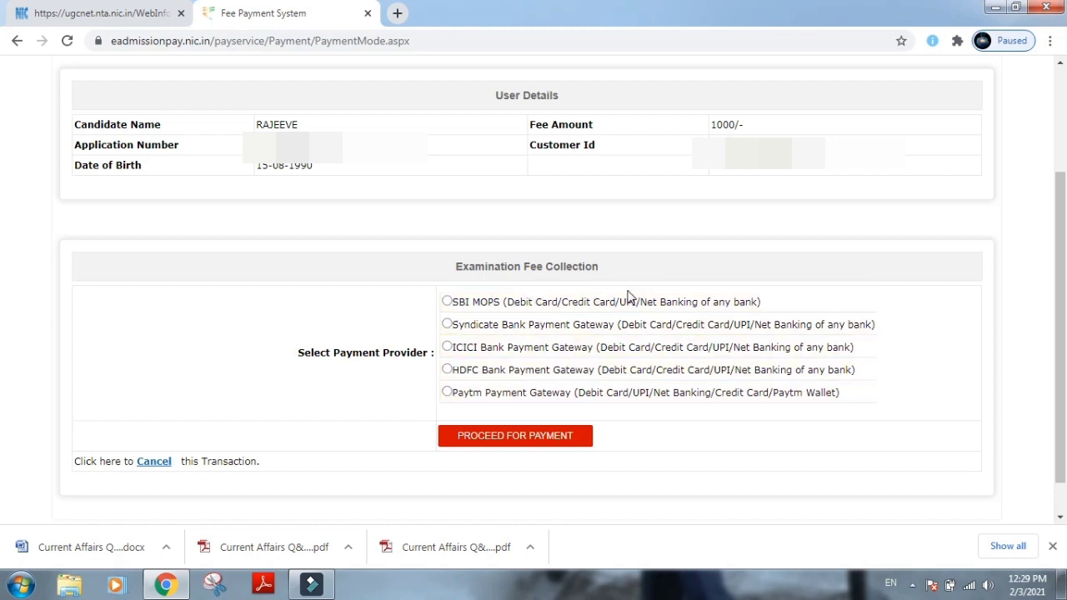
Pay through SBI MOPS via SBI Net Banking / yono, reaching the login's user name field.
left_click(448, 302)
left_click(503, 440)
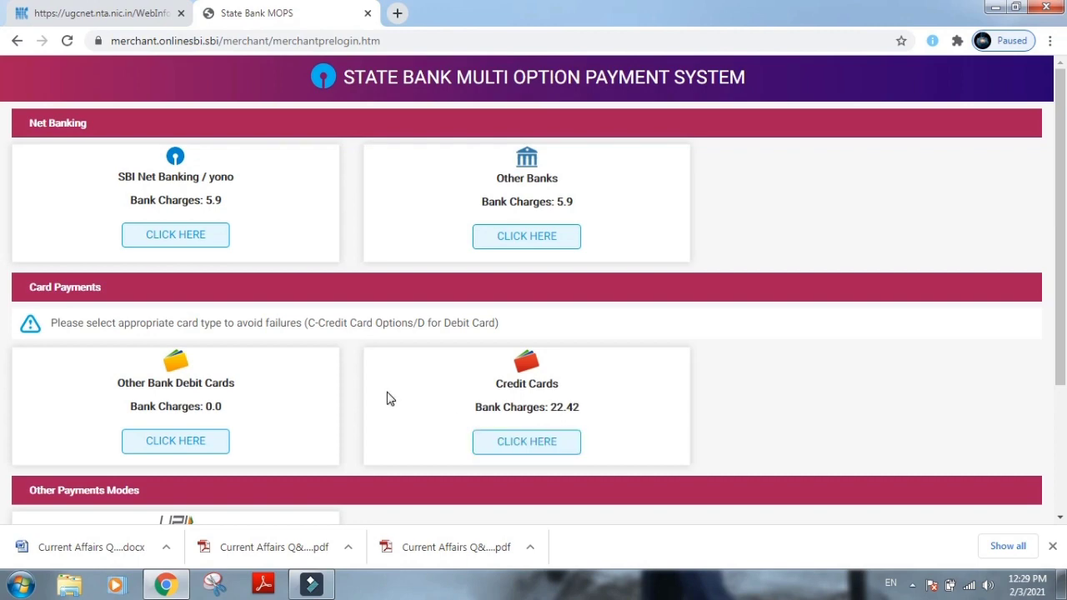
scroll(387, 399, "down", 3)
scroll(387, 398, "up", 2)
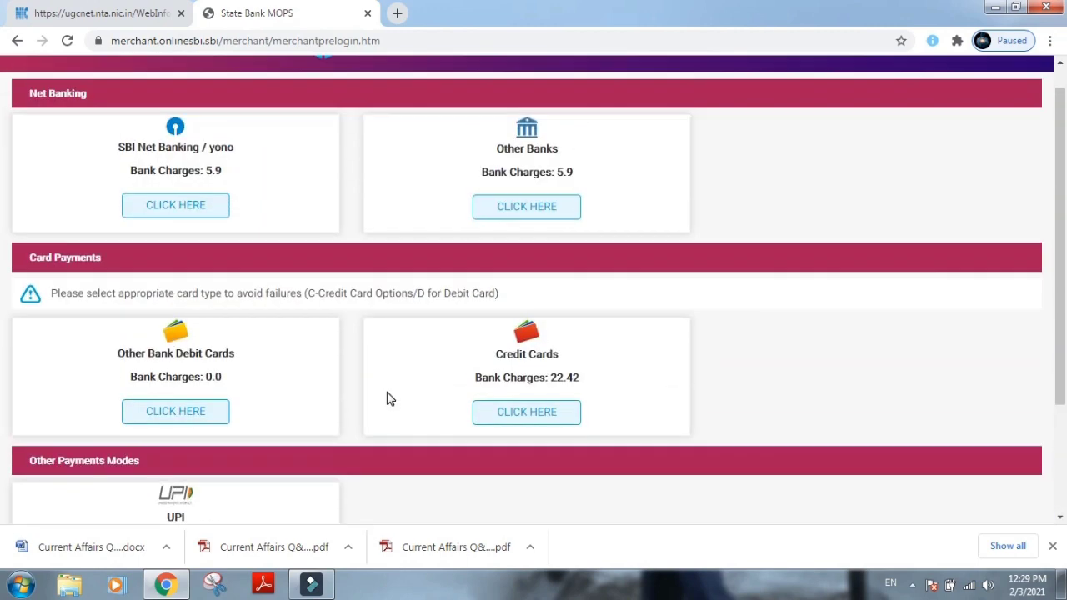
scroll(387, 398, "up", 1)
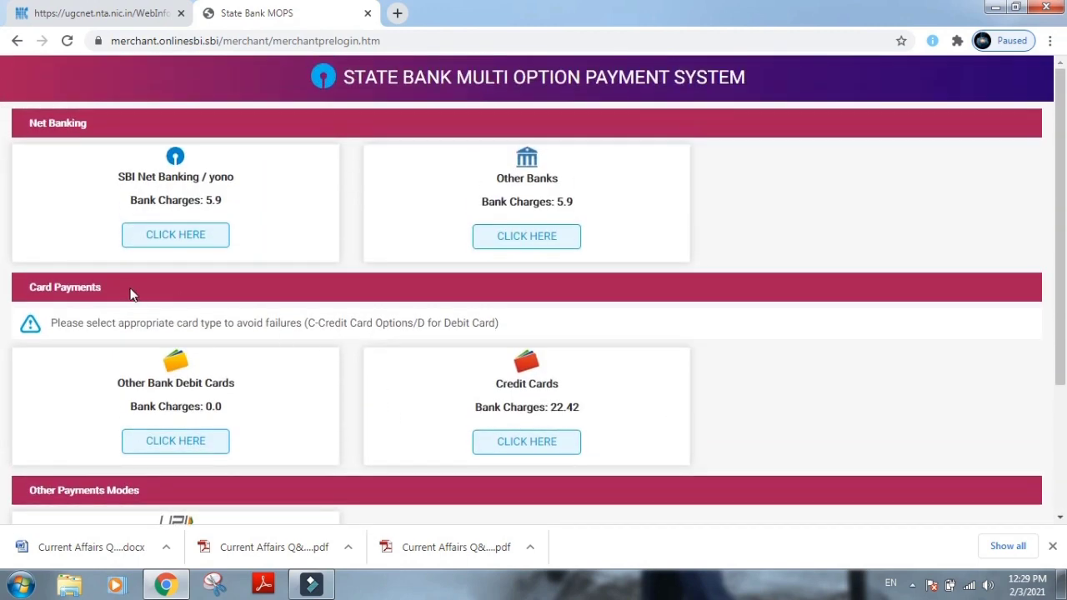
left_click(167, 238)
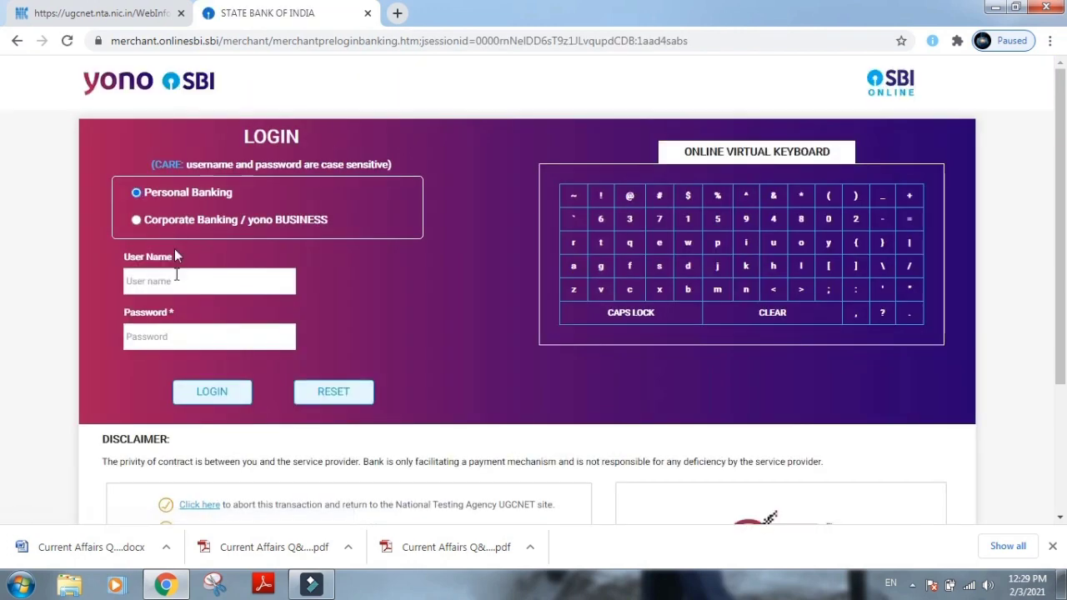
left_click(175, 286)
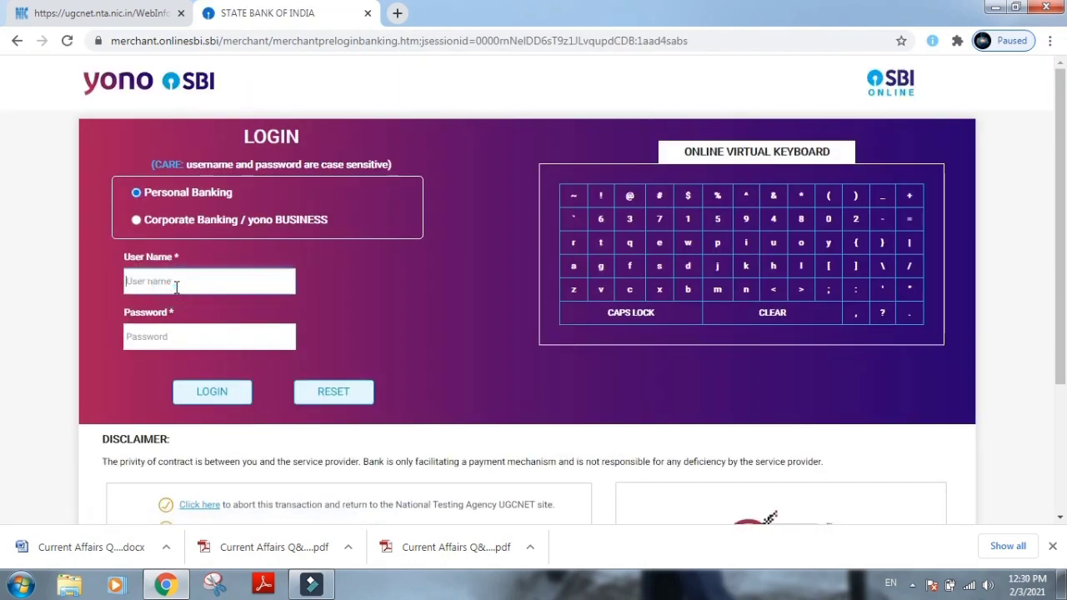